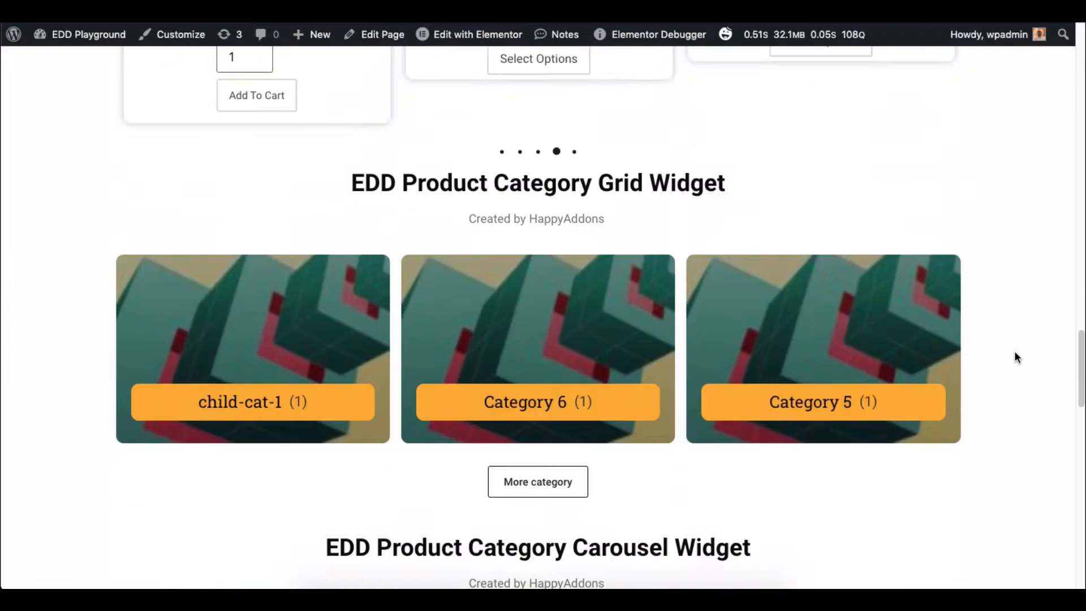
Step: Look through the EDD product and category widgets on the demo page and the styled EDD Cart page
scroll(1014, 358, down, 10)
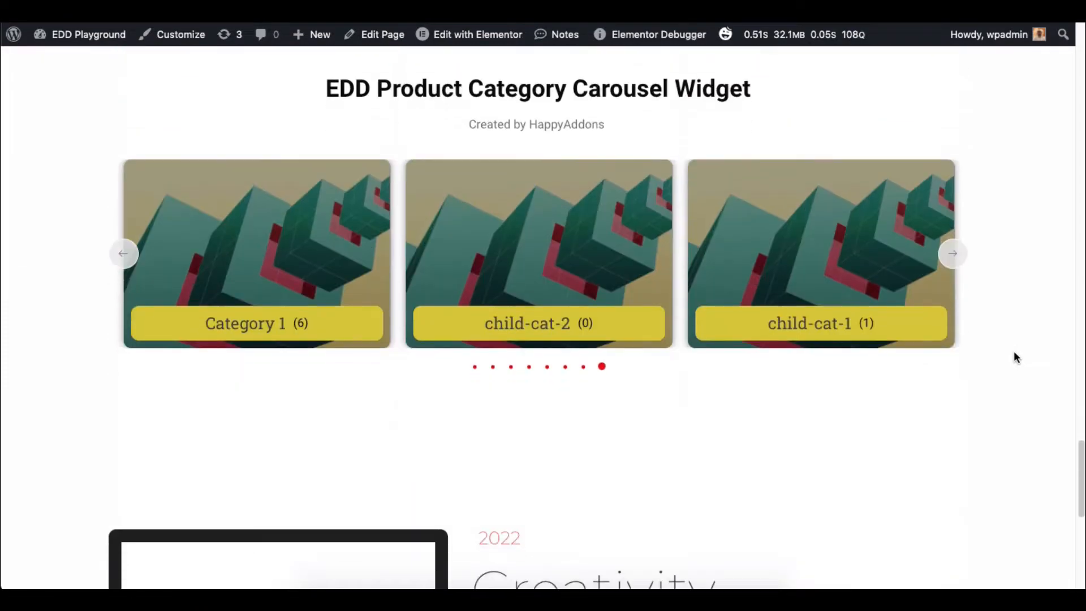
scroll(1014, 357, up, 15)
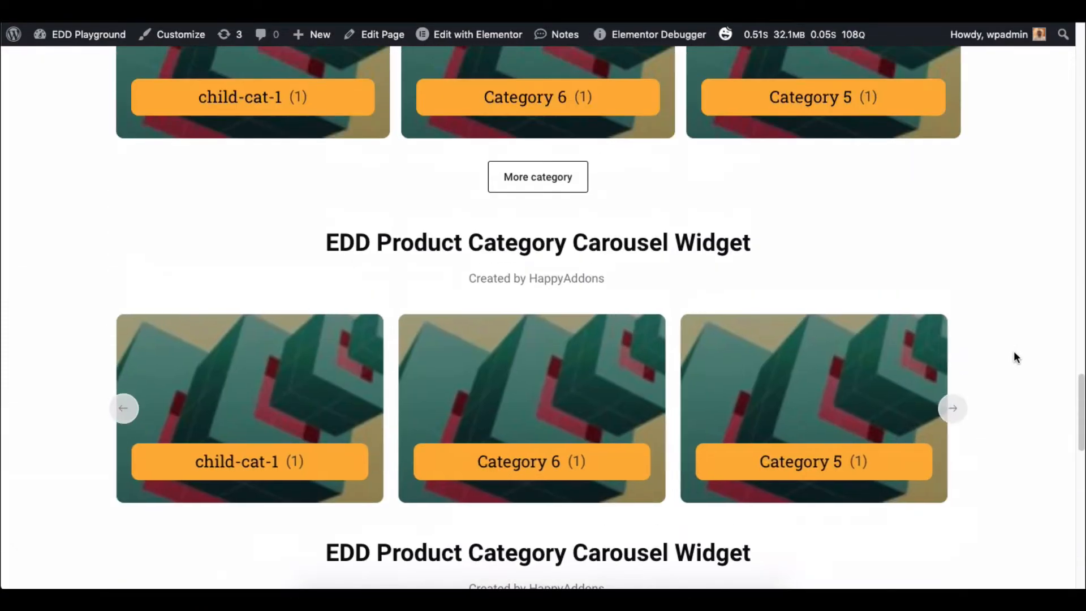
scroll(1015, 356, up, 15)
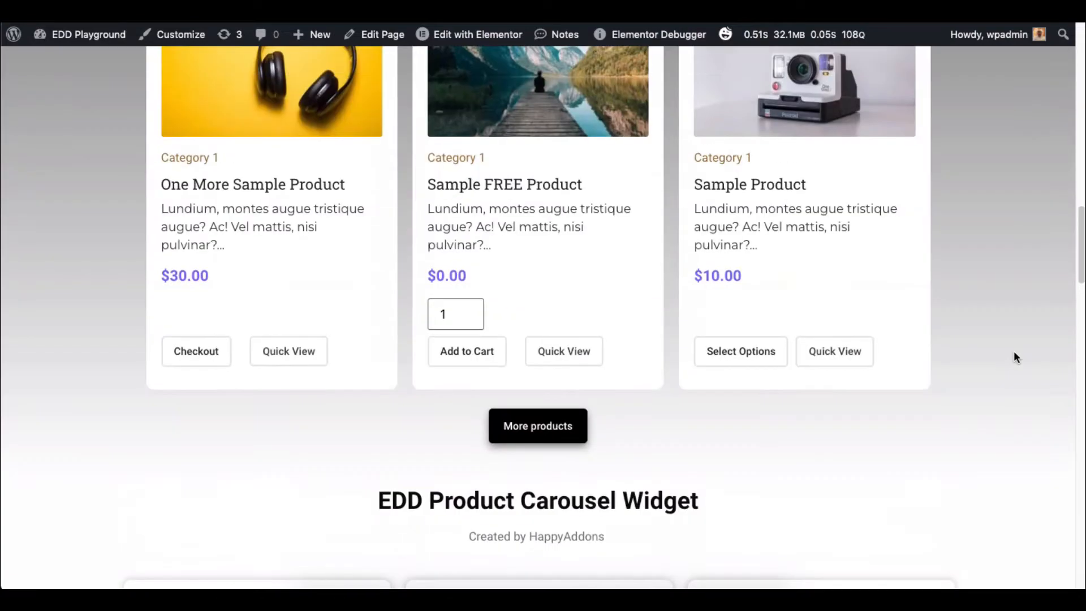
scroll(1016, 356, up, 10)
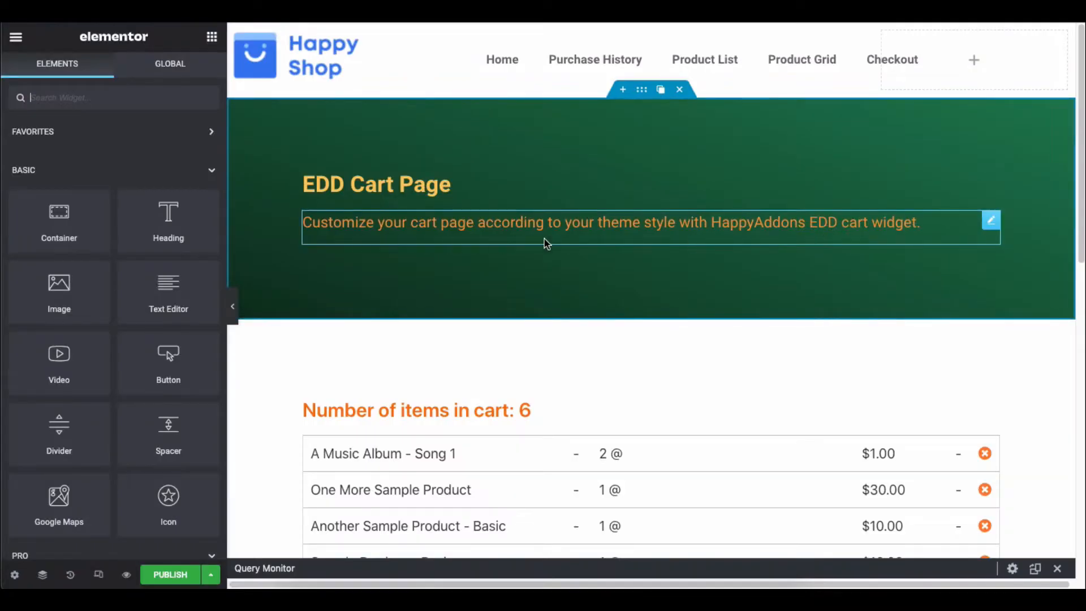
scroll(1042, 269, down, 4)
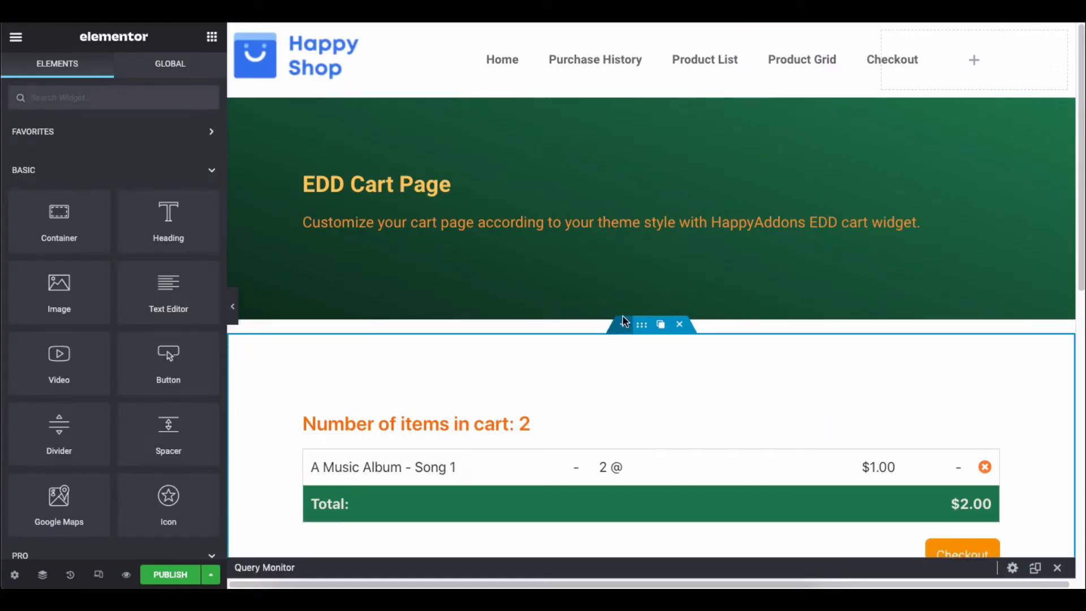
Step: Insert a new section above the existing cart section and place the EDD Cart widget in it
click(622, 313)
text(EDD cart)
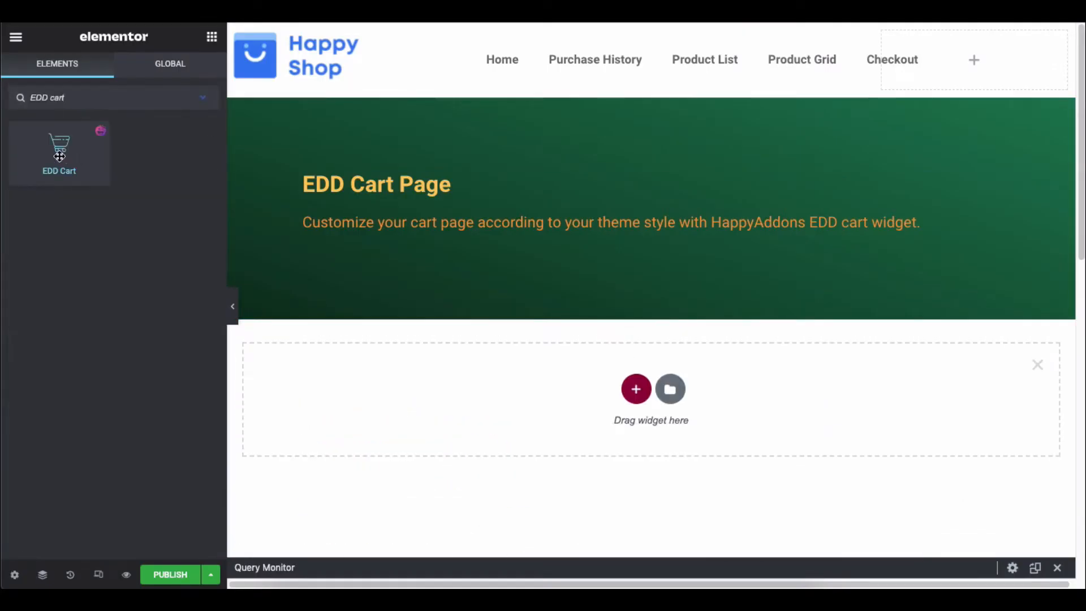
drag(59, 148, 555, 396)
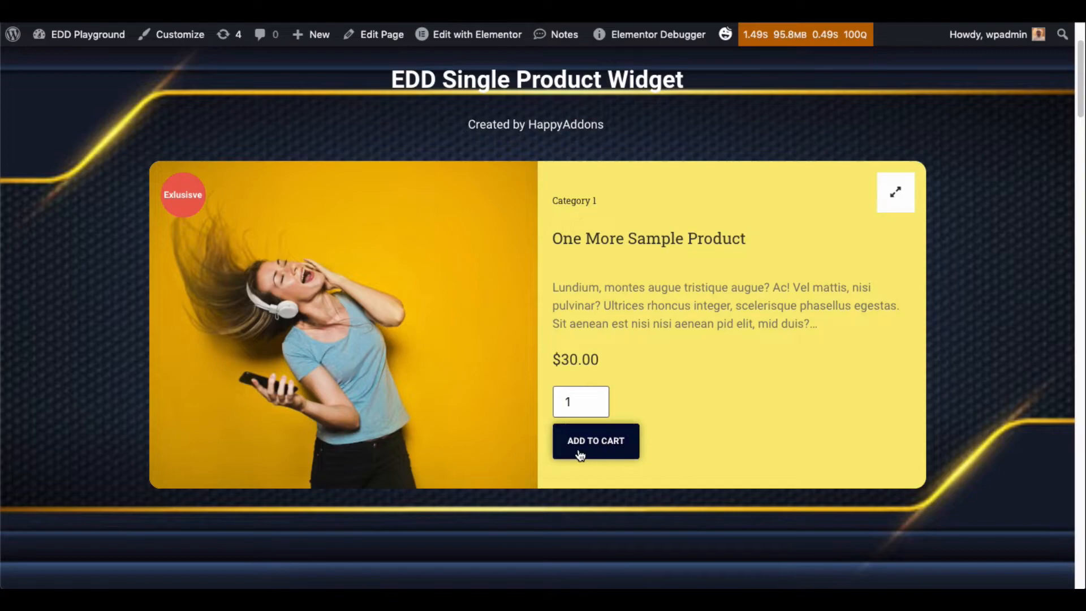
Step: On the EDD Playground shop page, add One More Sample Product, A Sample Digital Download and Sample FREE Product to the cart
click(585, 443)
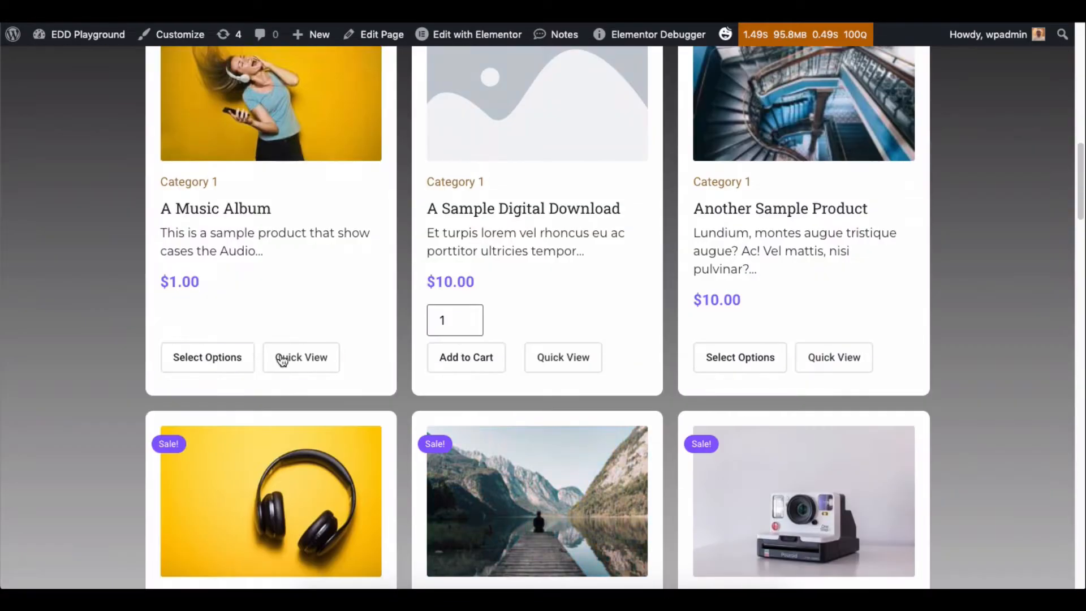
click(448, 358)
scroll(447, 362, down, 5)
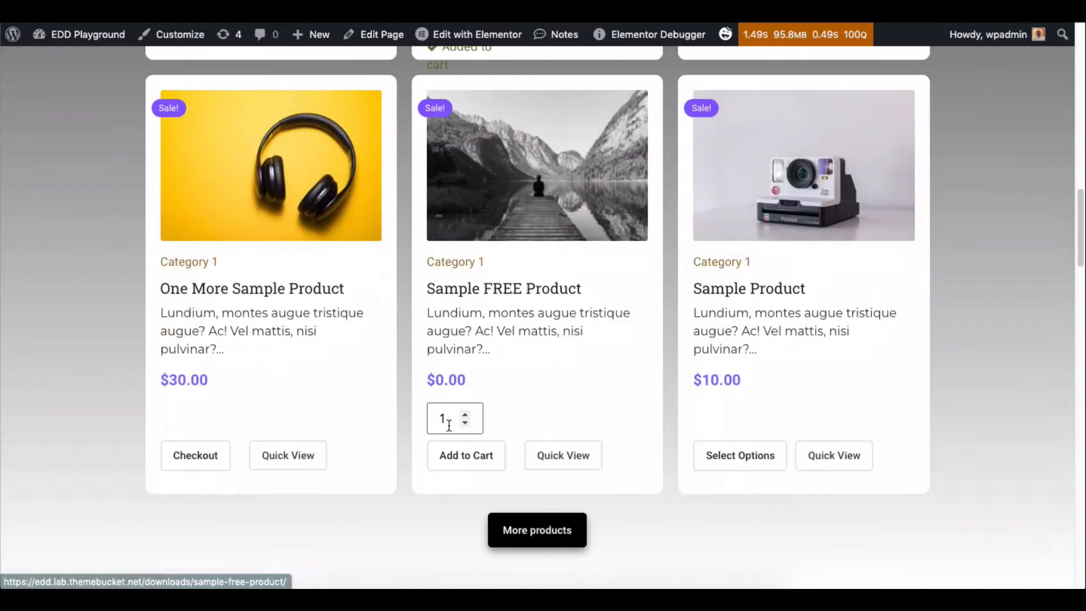
click(454, 453)
scroll(454, 453, down, 15)
scroll(454, 453, up, 12)
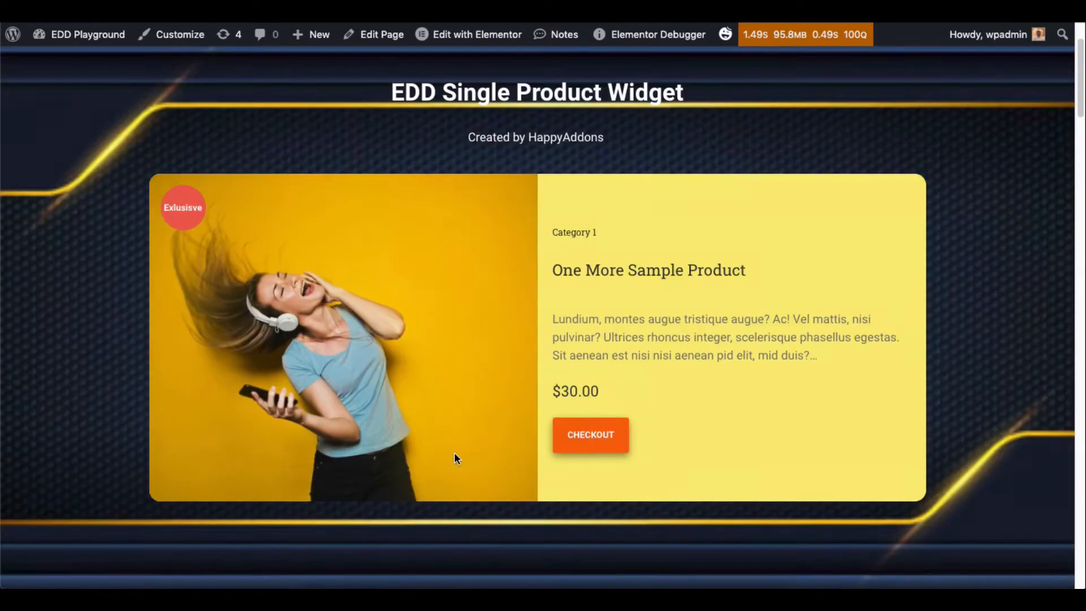
click(592, 459)
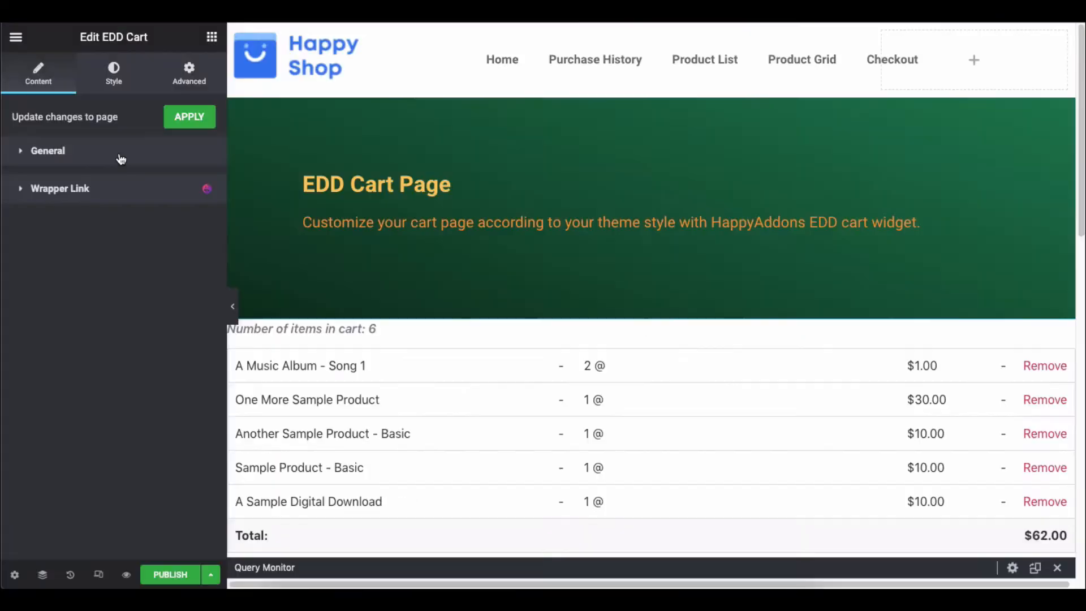
Step: Back in the Elementor editor, examine the EDD Cart widget's style and content option groups
click(102, 81)
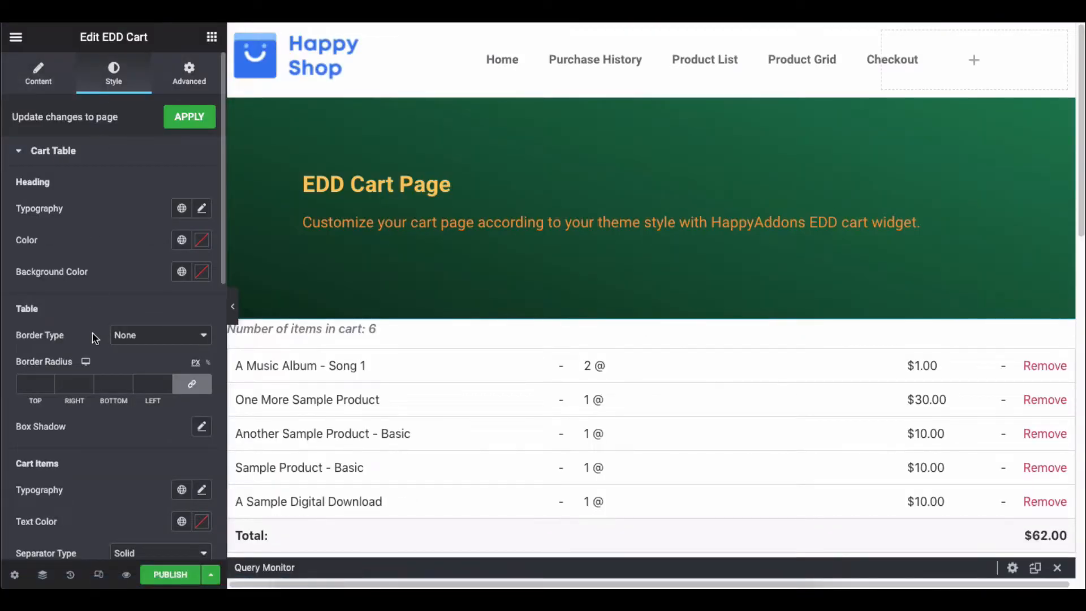
click(56, 151)
click(84, 190)
click(82, 193)
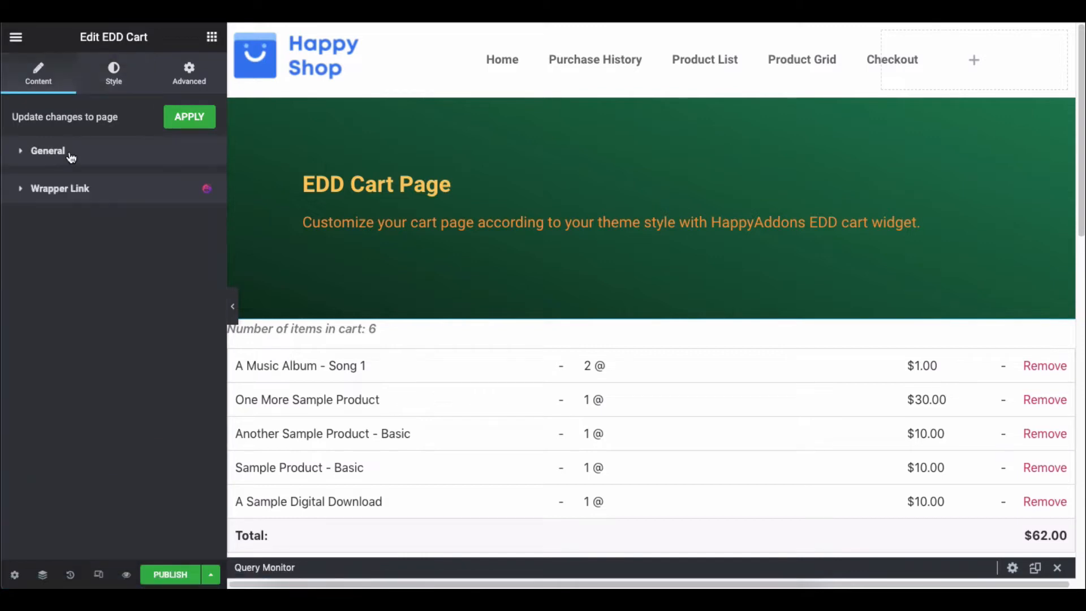
click(71, 156)
click(79, 158)
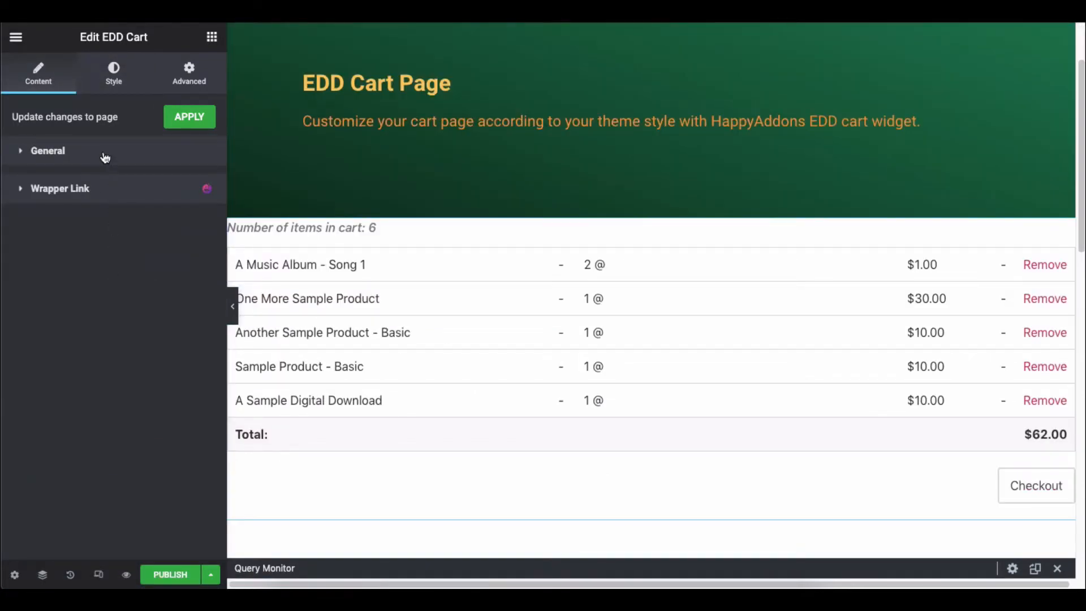
Step: Set the EDD Cart widget's item removal text to Cancel, and switch the Cart Button Type to Icon
click(105, 157)
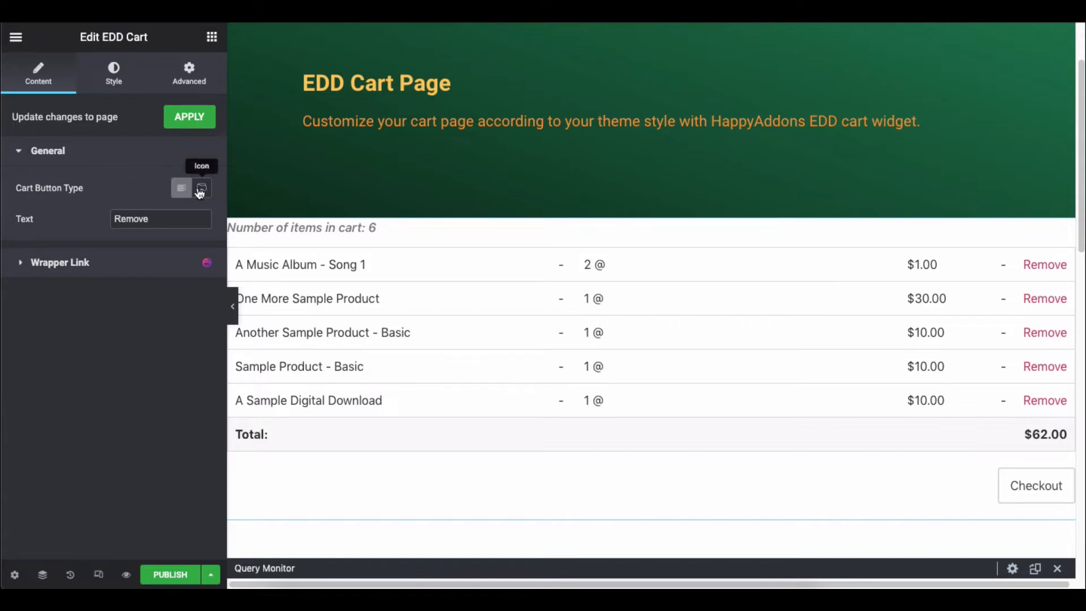
text(Cancel)
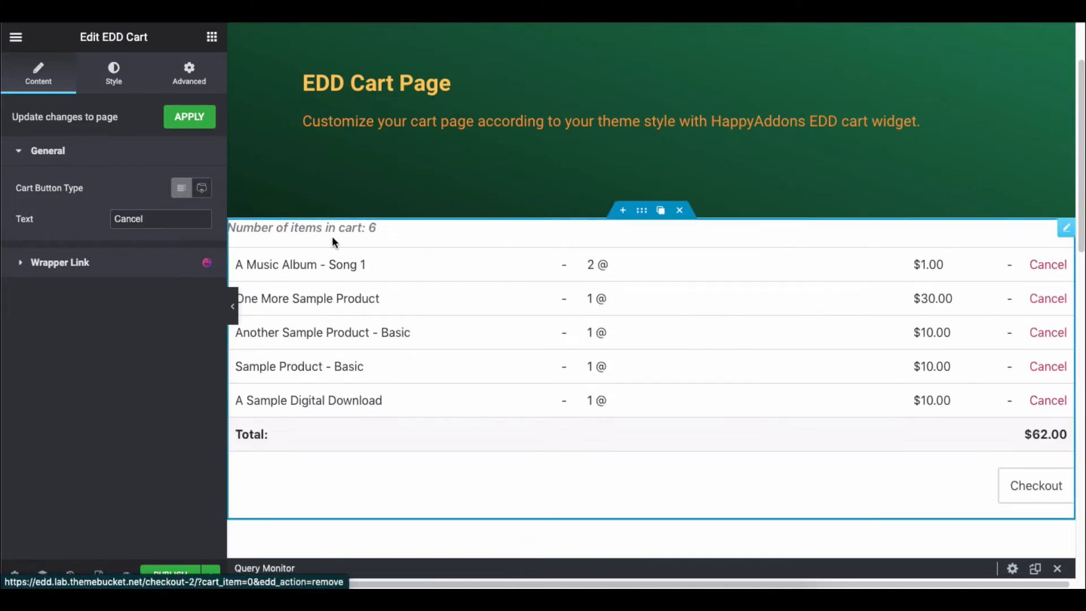
click(201, 189)
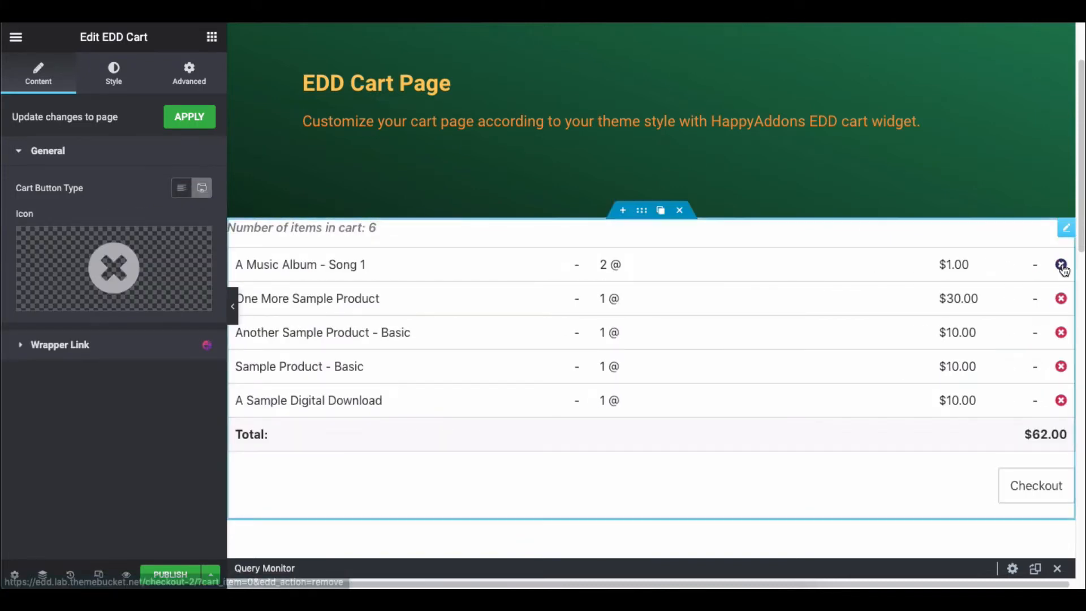
click(176, 280)
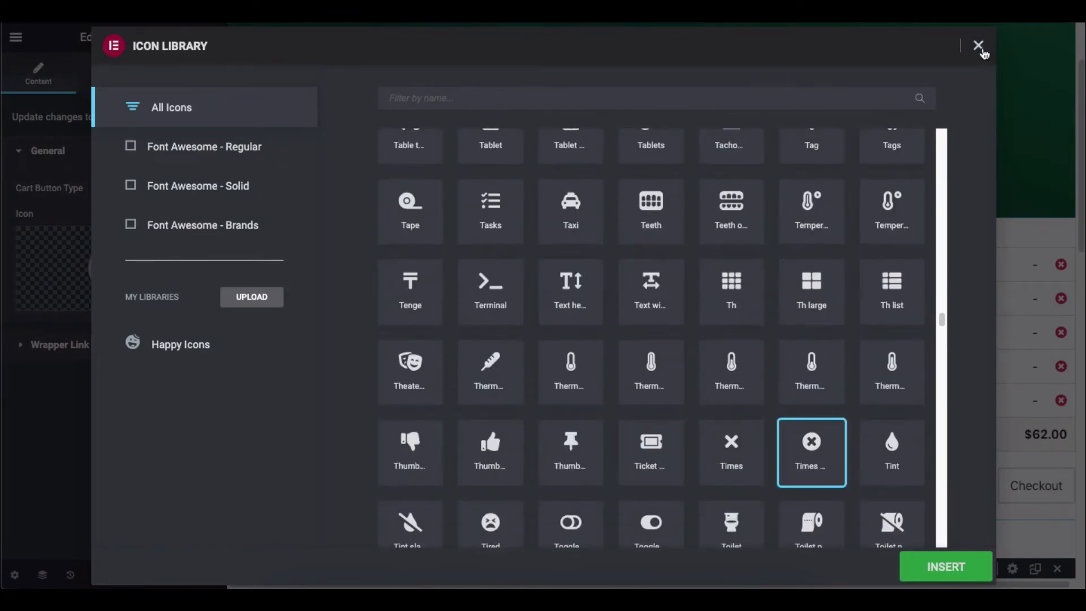
click(979, 47)
click(135, 150)
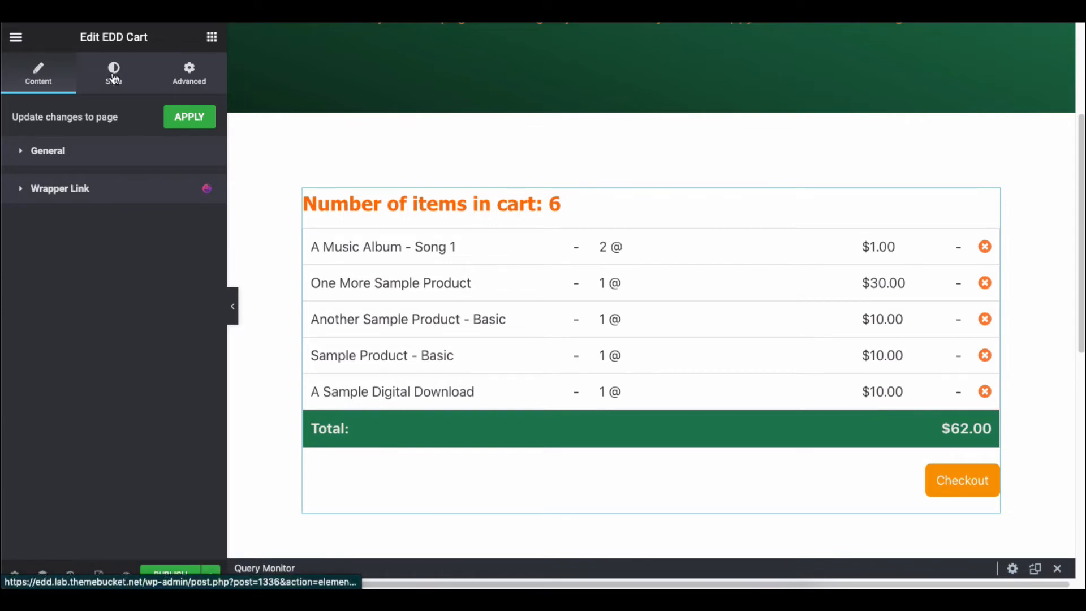
Step: Set the font family of the cart table heading to Verdana
click(113, 78)
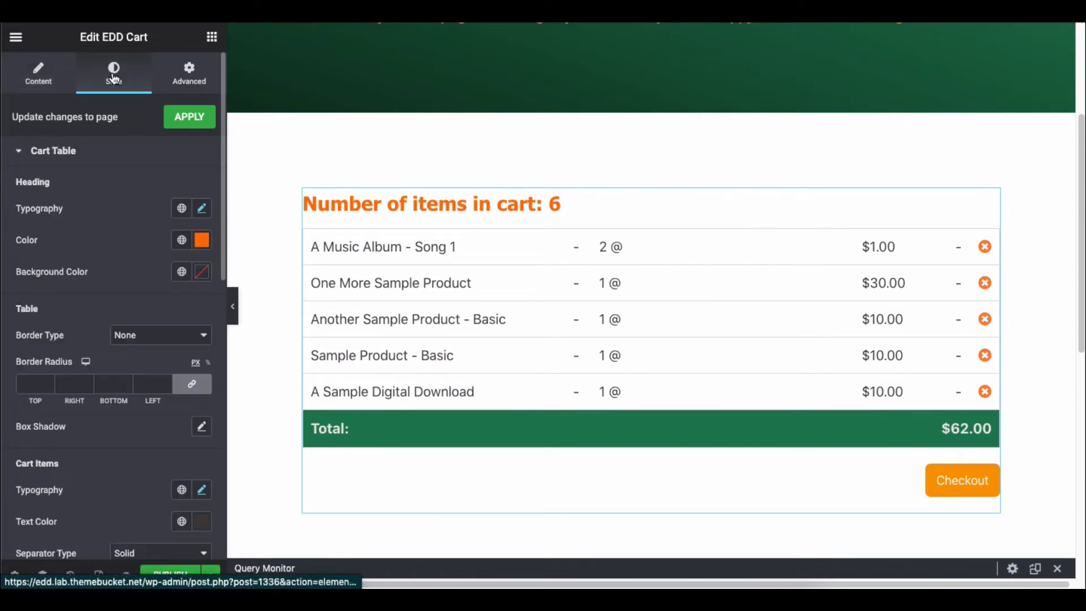
click(107, 163)
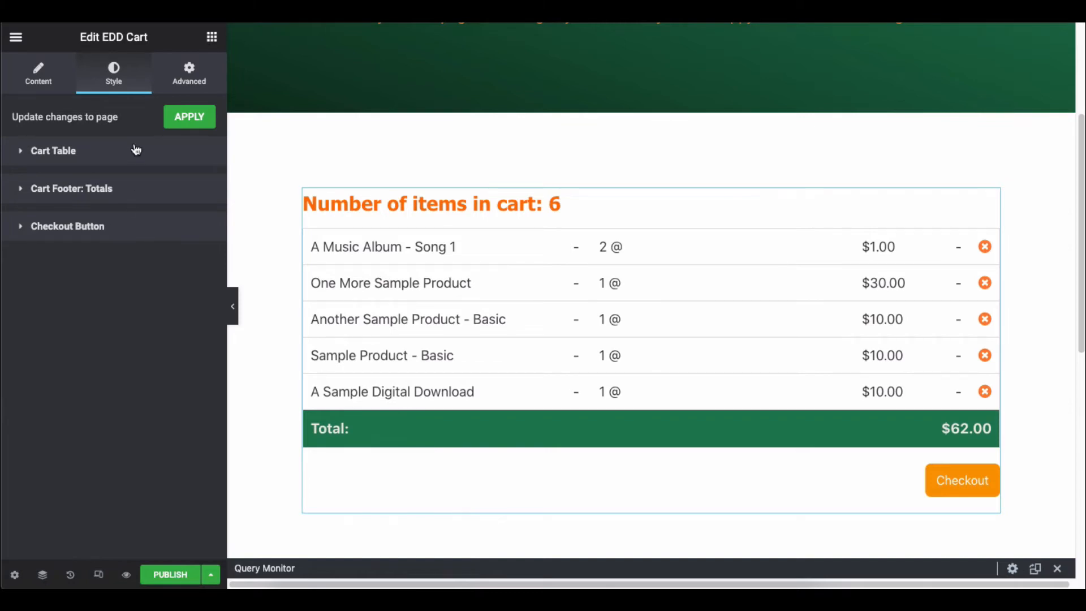
click(111, 163)
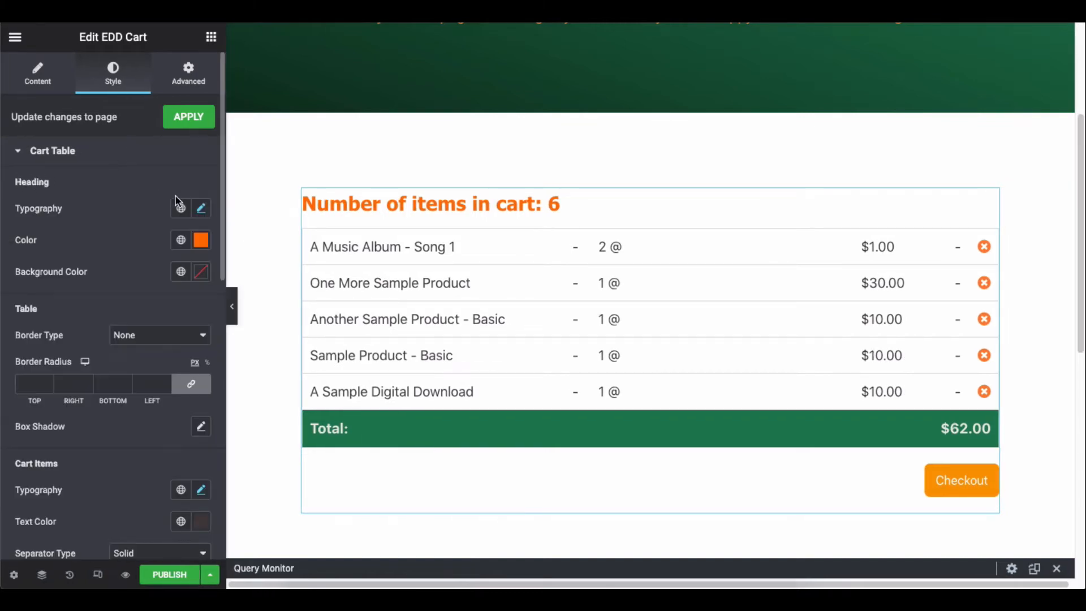
click(201, 208)
click(154, 279)
click(145, 392)
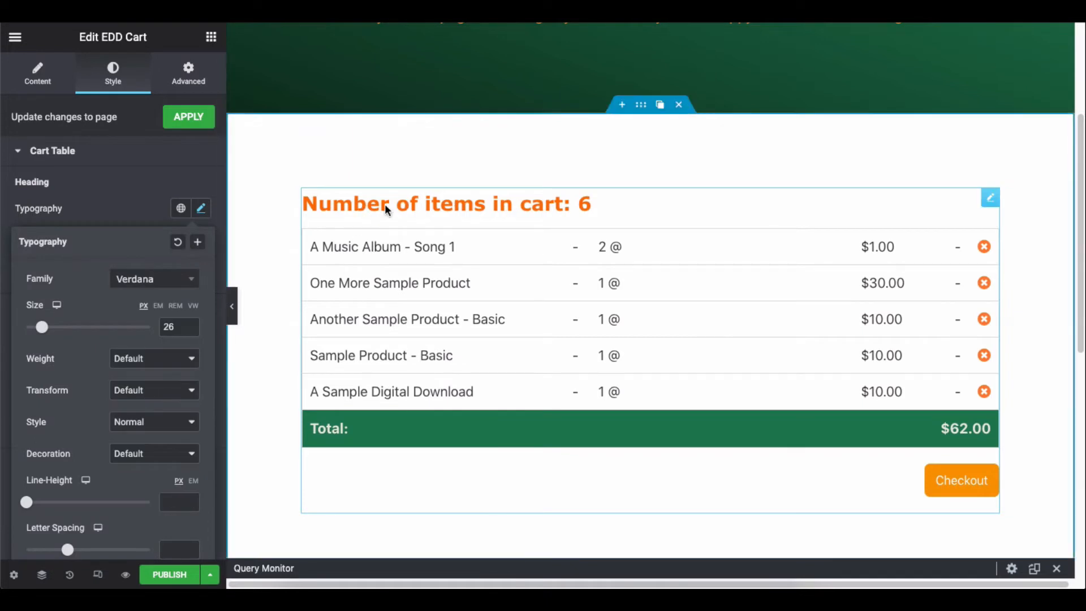
click(139, 210)
Step: Try other colours for the cart table heading, such as #D5AA87, and set it back to #FF7100
click(192, 240)
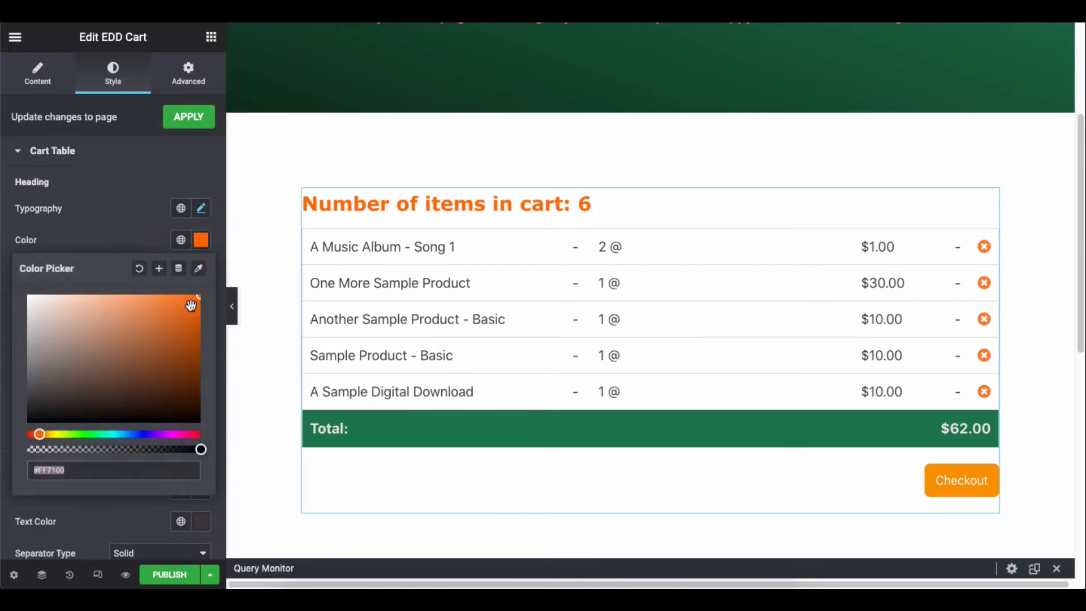
click(91, 316)
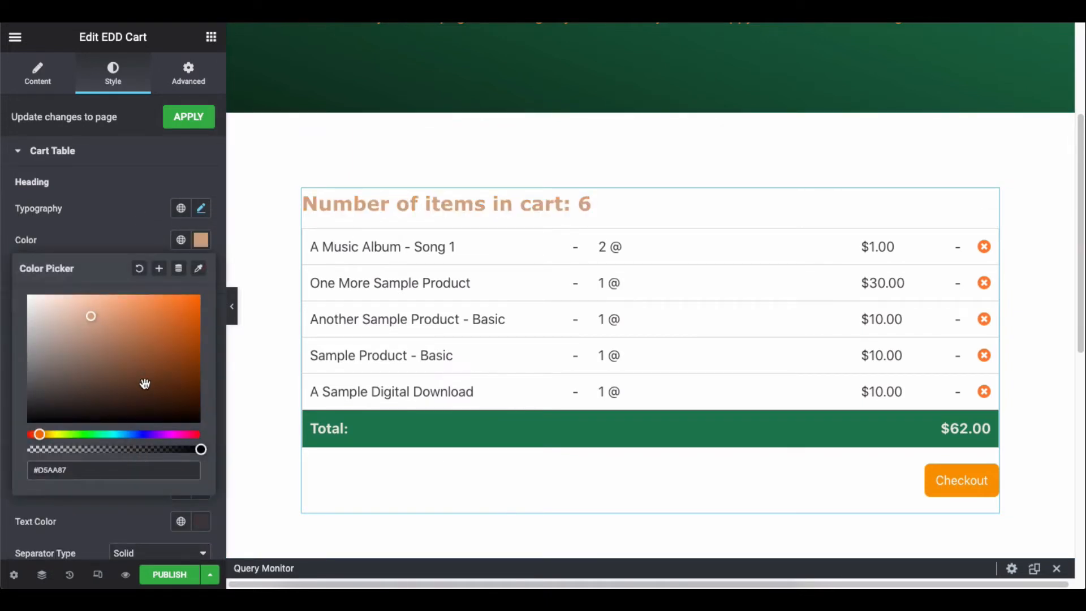
click(149, 390)
triple_click(93, 471)
text(#FF7100)
click(110, 236)
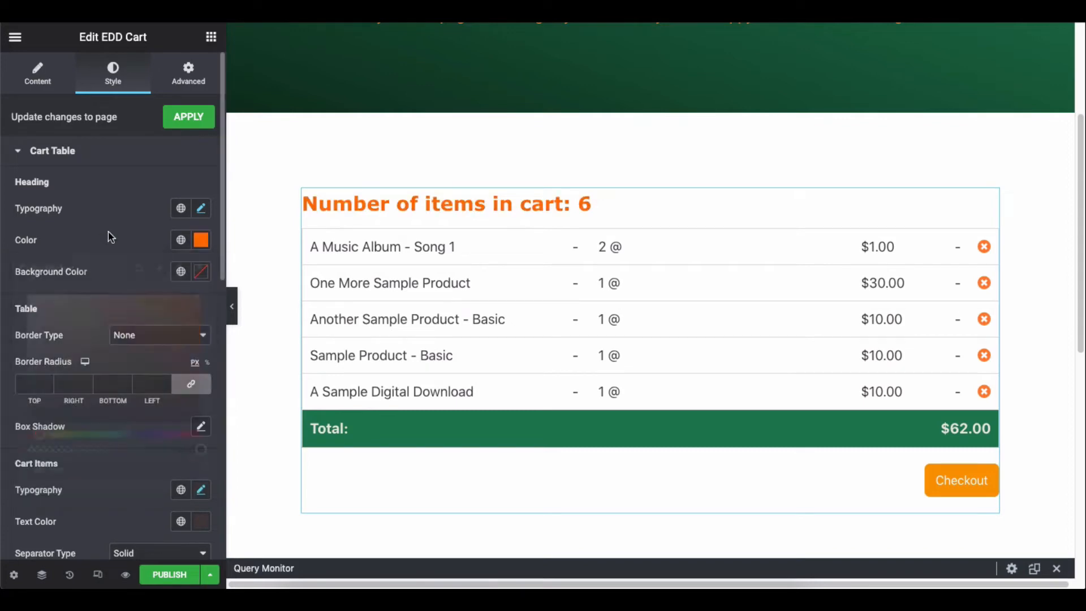
Step: Try background colours such as #CB2121 behind the cart table heading and reset the background to none
click(204, 274)
click(172, 354)
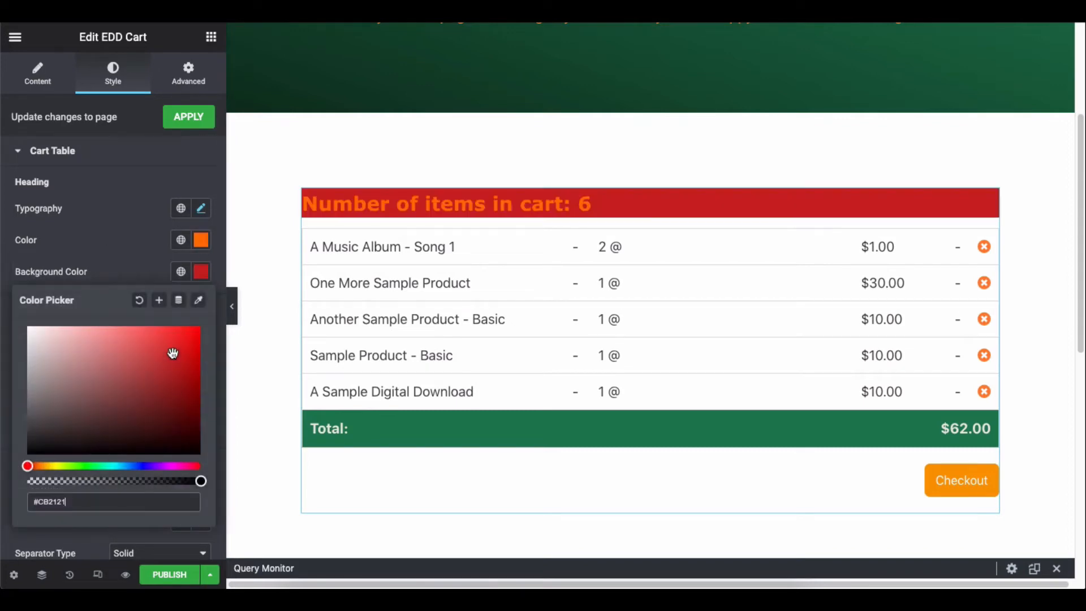
click(69, 359)
click(139, 300)
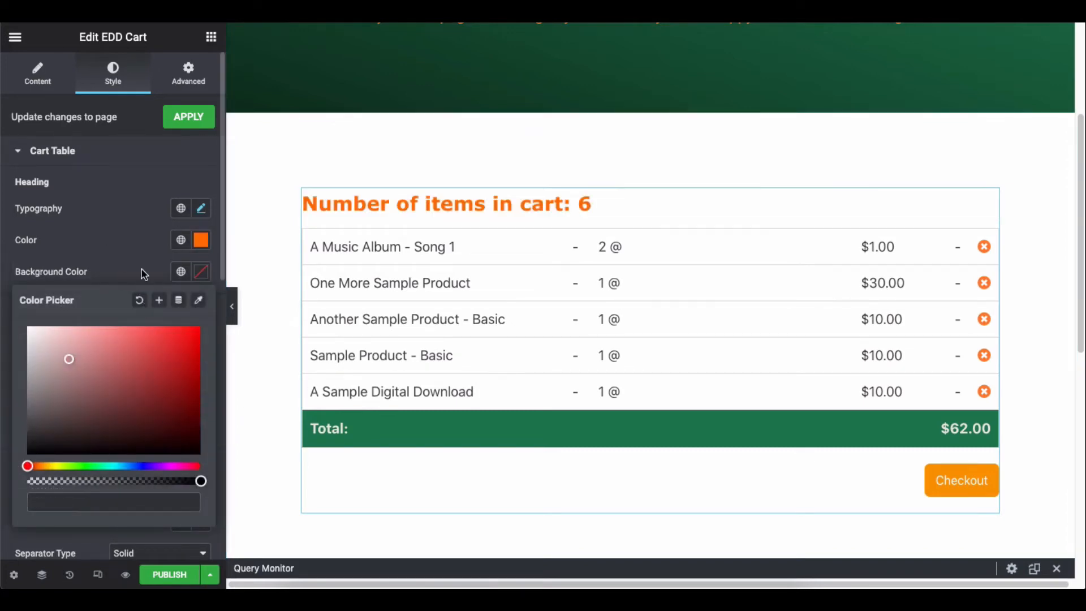
click(144, 275)
Step: Look at the border type and box shadow options for the cart table
scroll(144, 274, down, 1)
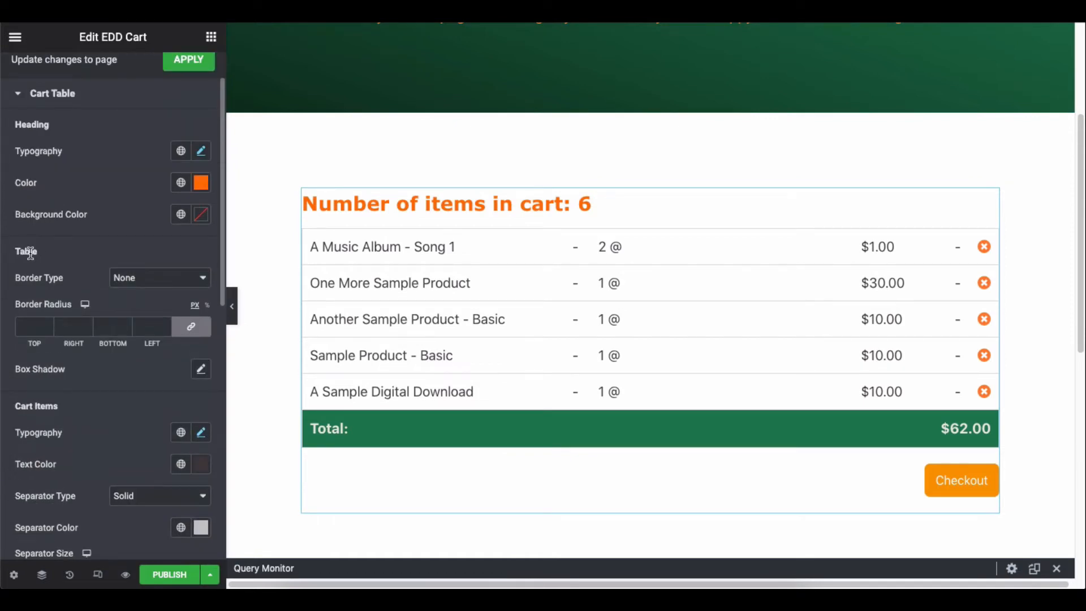
click(164, 281)
click(164, 281)
scroll(151, 327, down, 2)
click(201, 277)
click(179, 280)
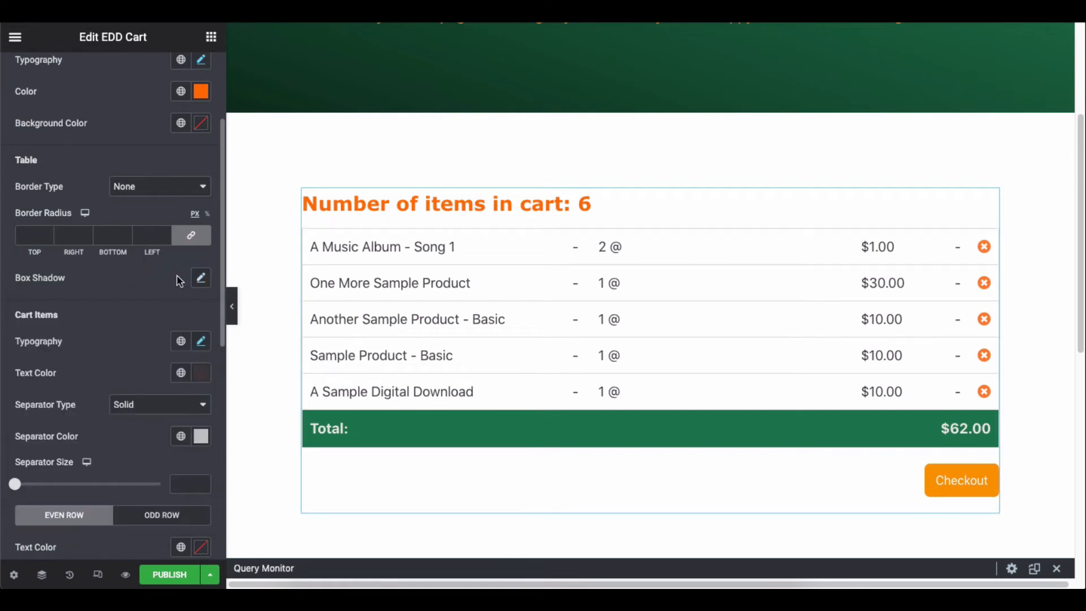
Step: Set the cart items' font family to Arial and darken their text colour to near black
scroll(164, 284, down, 2)
click(201, 224)
click(165, 295)
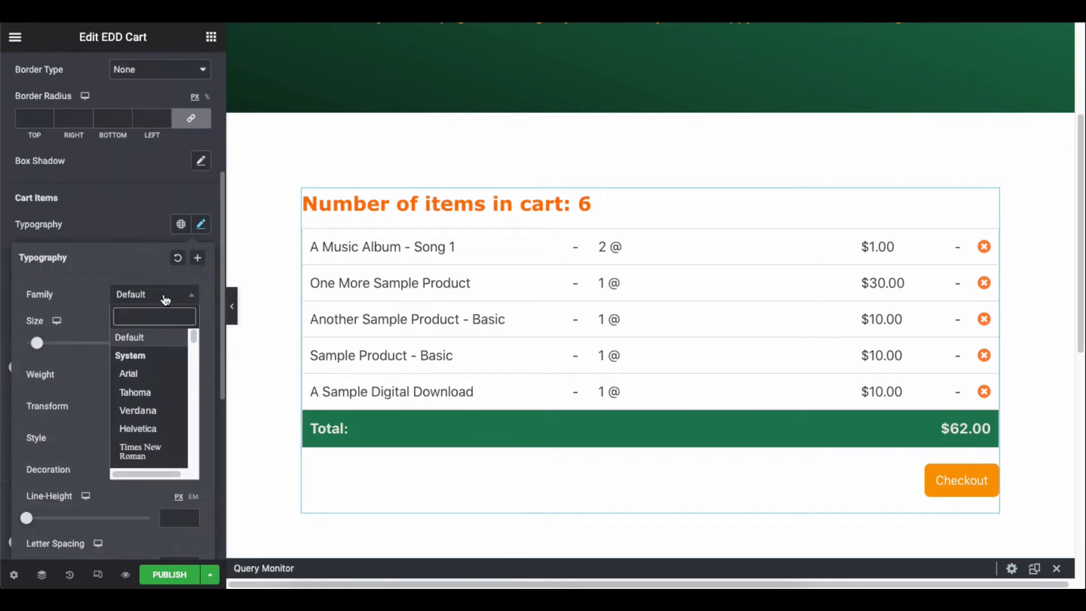
click(145, 373)
click(151, 229)
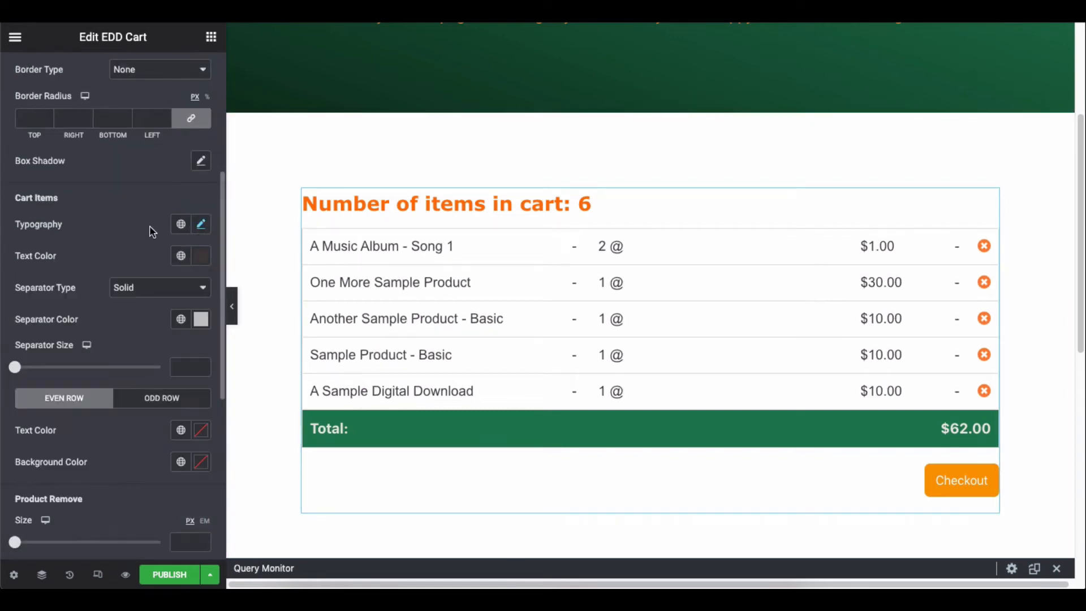
click(202, 252)
scroll(127, 214, down, 1)
click(127, 214)
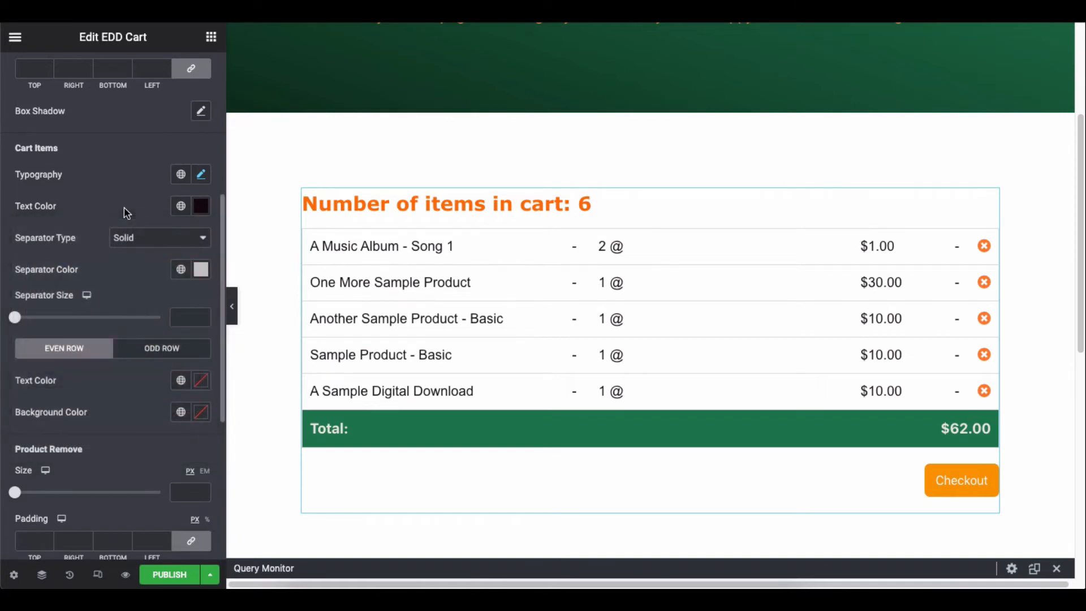
Step: Try #960E0E as the cart items' separator colour, clear that colour, and set the separator size to 1
click(138, 247)
click(136, 247)
click(201, 269)
click(185, 376)
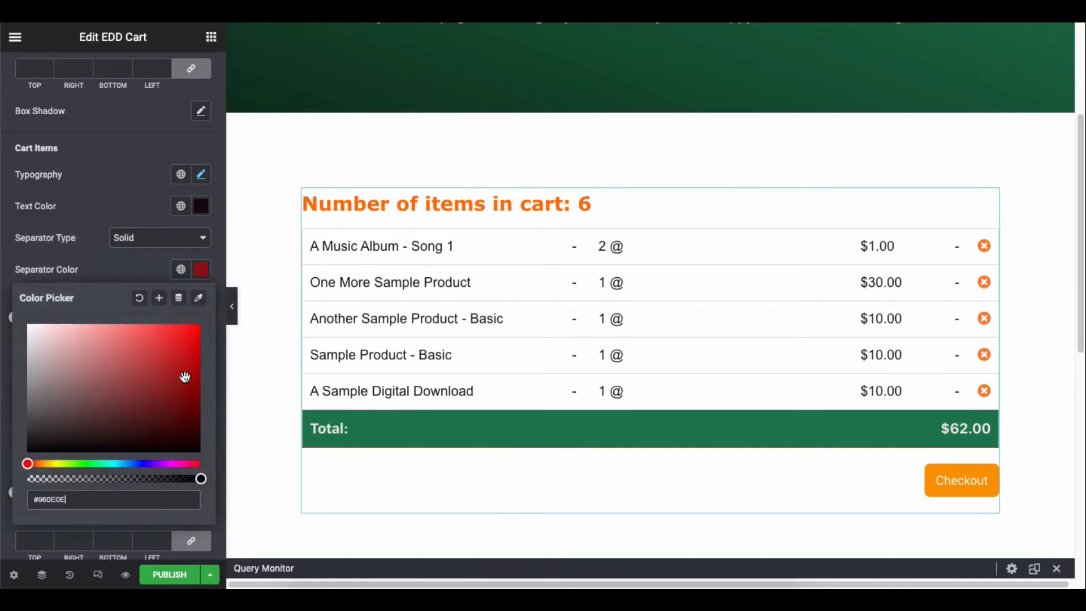
click(140, 298)
click(137, 272)
mouse_move(16, 318)
mouse_down()
mouse_move(39, 319)
mouse_move(26, 320)
mouse_up()
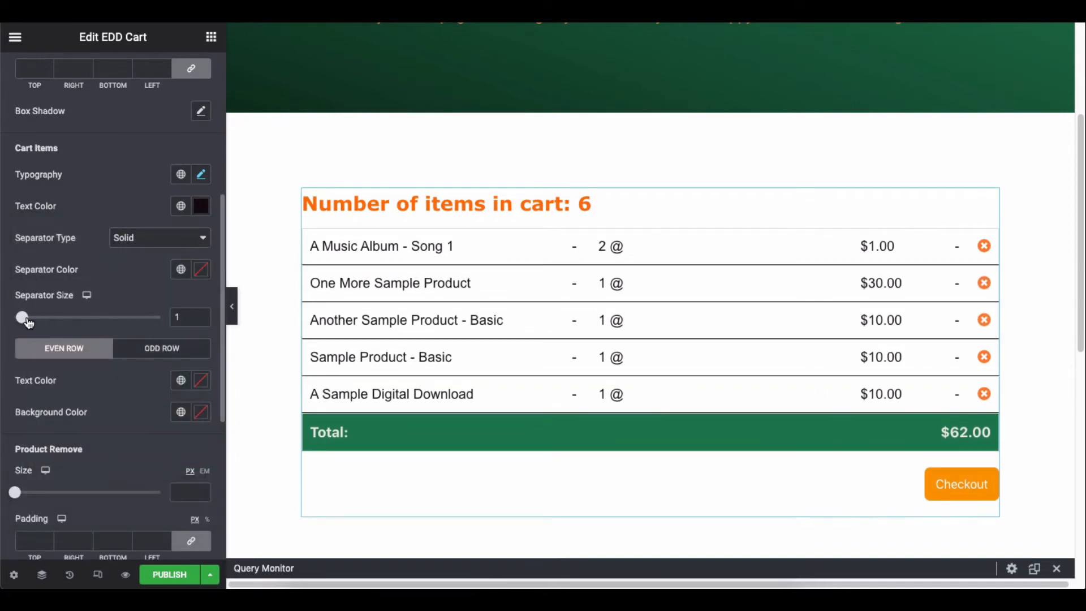
Step: Set the cart items' separator colour to a muted red
click(201, 269)
click(89, 378)
click(150, 267)
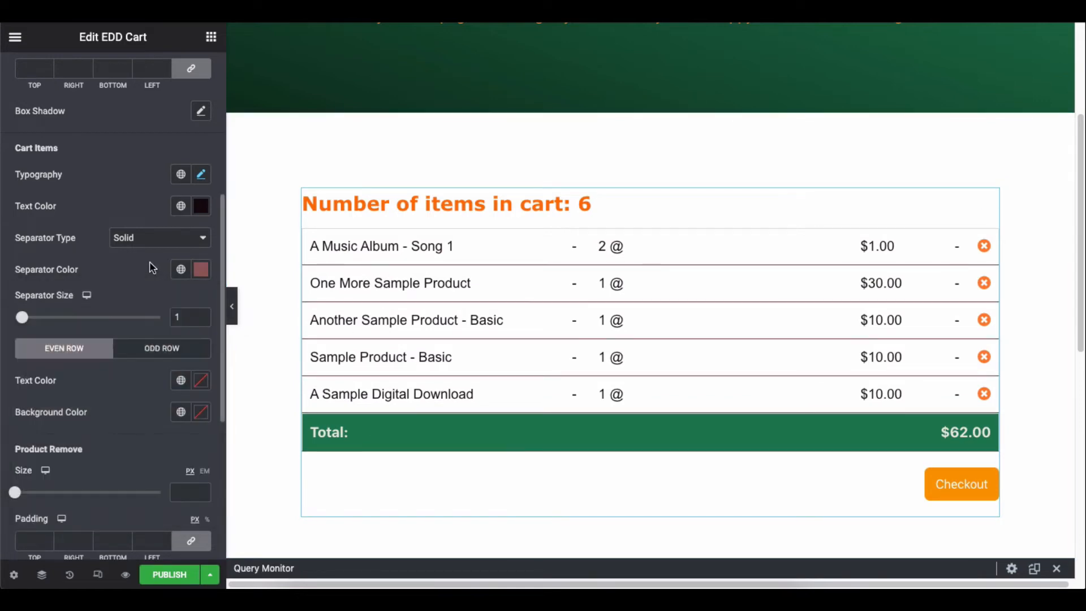
Step: Try #E91515 as the even-row text colour and #DB1E1E as the odd-row text colour of the cart items, clearing both
scroll(84, 262, down, 2)
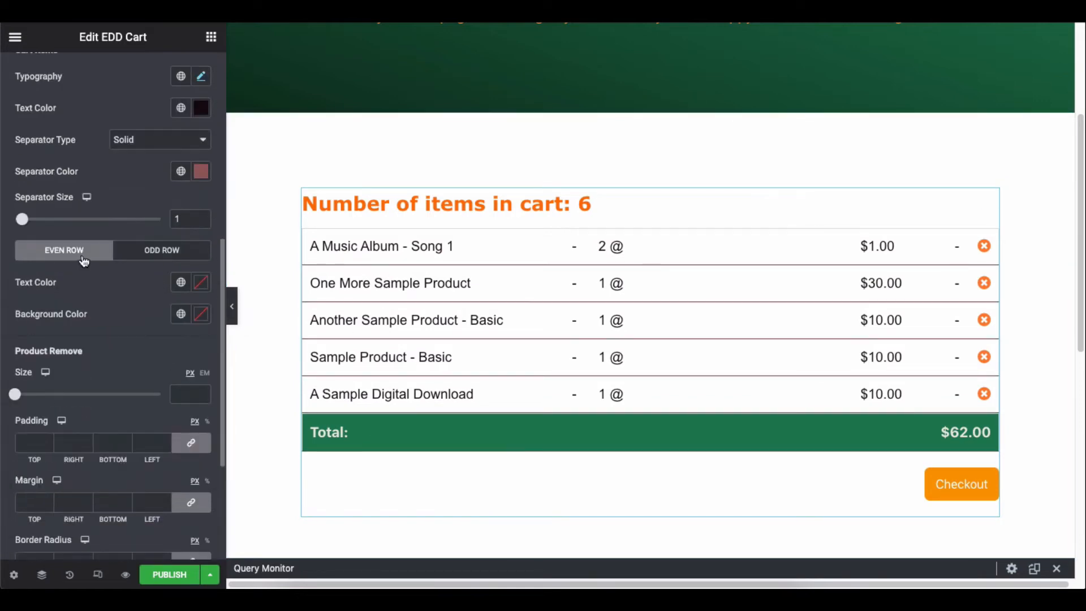
click(202, 281)
drag(170, 419, 185, 349)
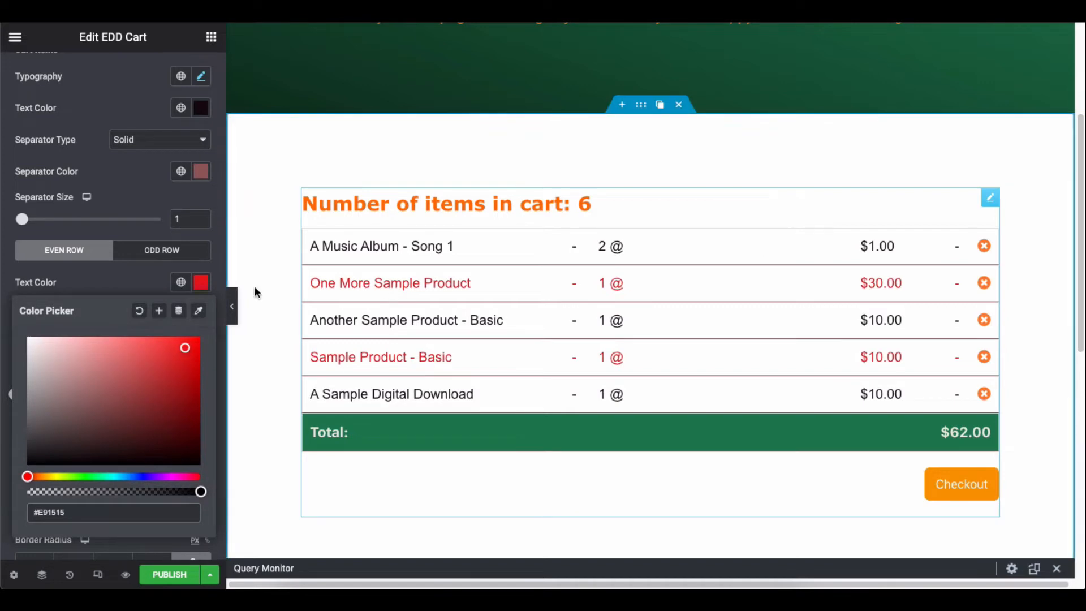
click(140, 254)
click(200, 282)
click(178, 355)
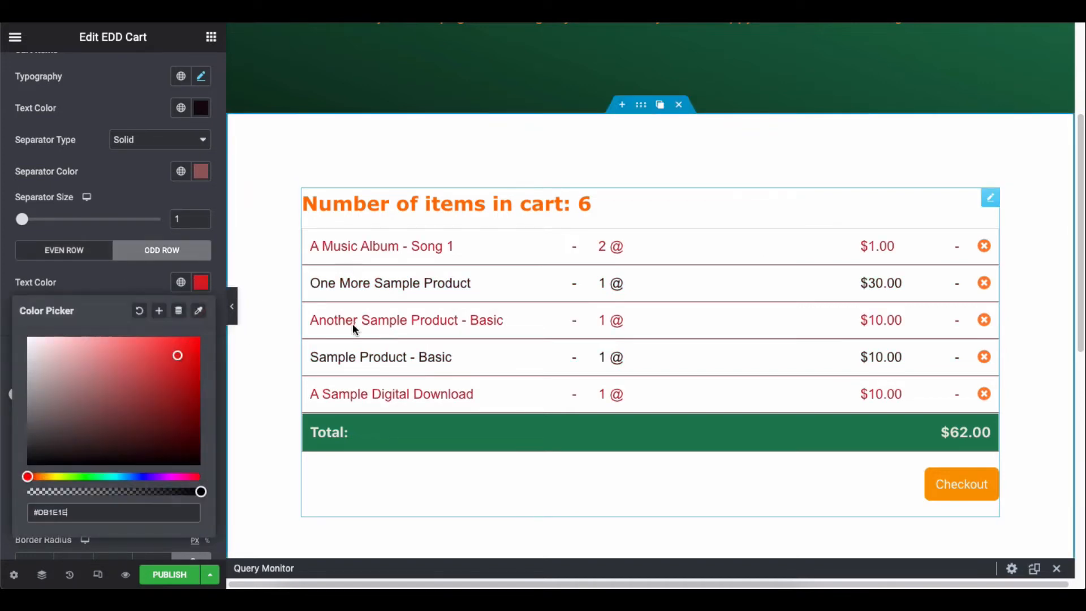
click(178, 310)
click(64, 250)
Step: Set the product remove icon's size to 14 px
scroll(19, 302, down, 2)
click(184, 299)
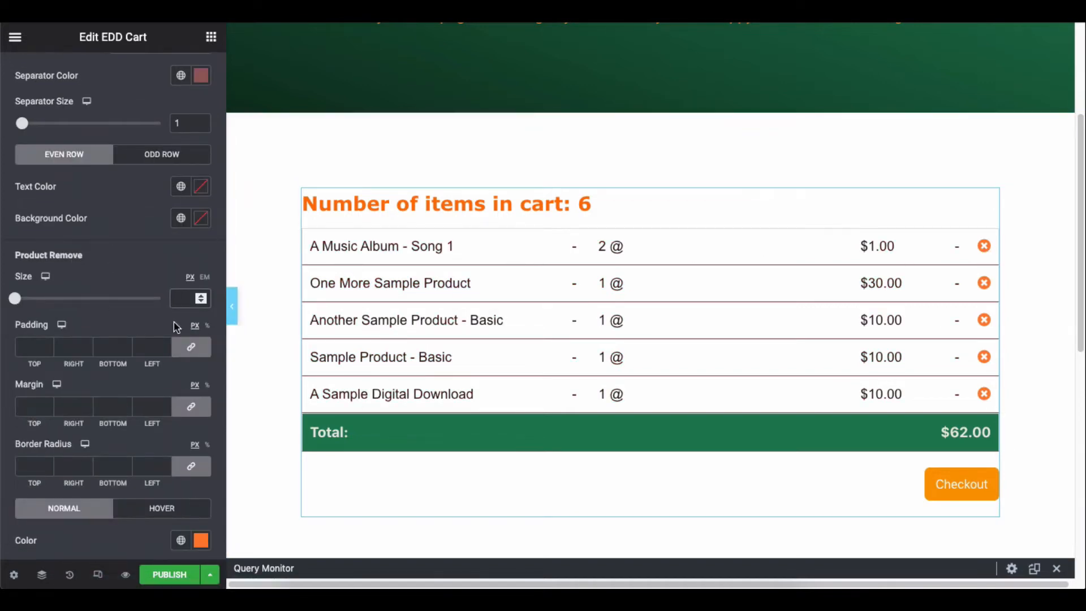
drag(16, 299, 24, 299)
click(187, 188)
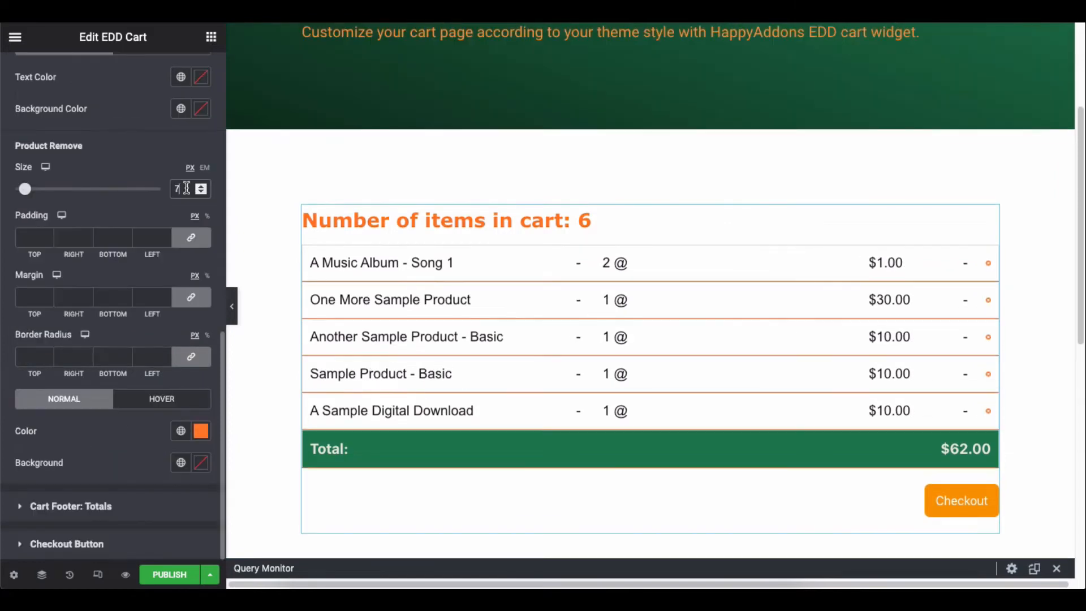
key(BackSpace)
text(14)
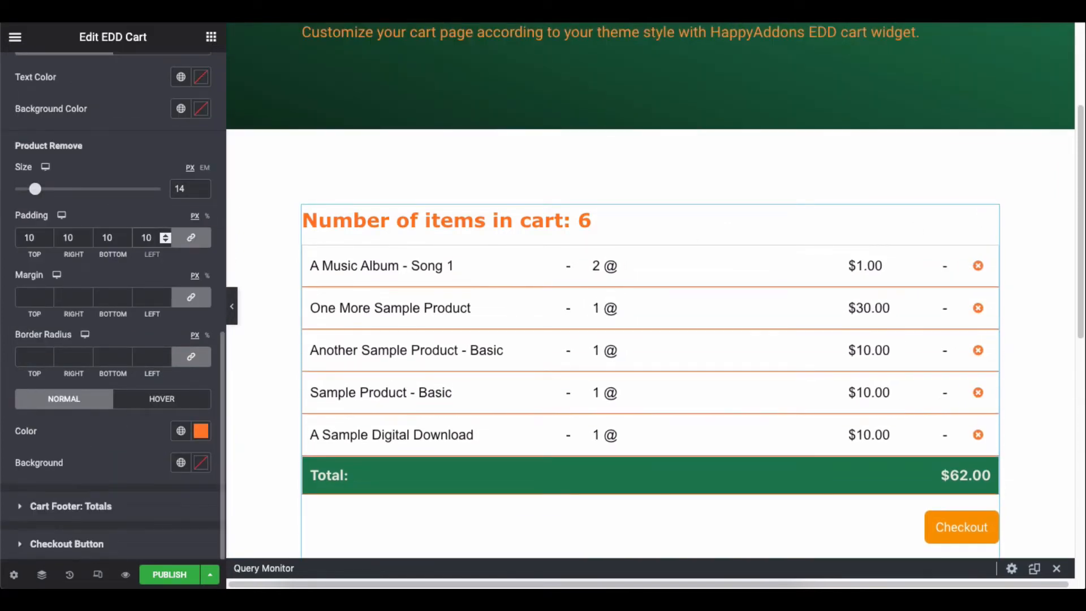
Step: Try 10 px for the padding and margin and 15 px for the border radius of the product remove icon, clearing all three
click(152, 298)
text(10)
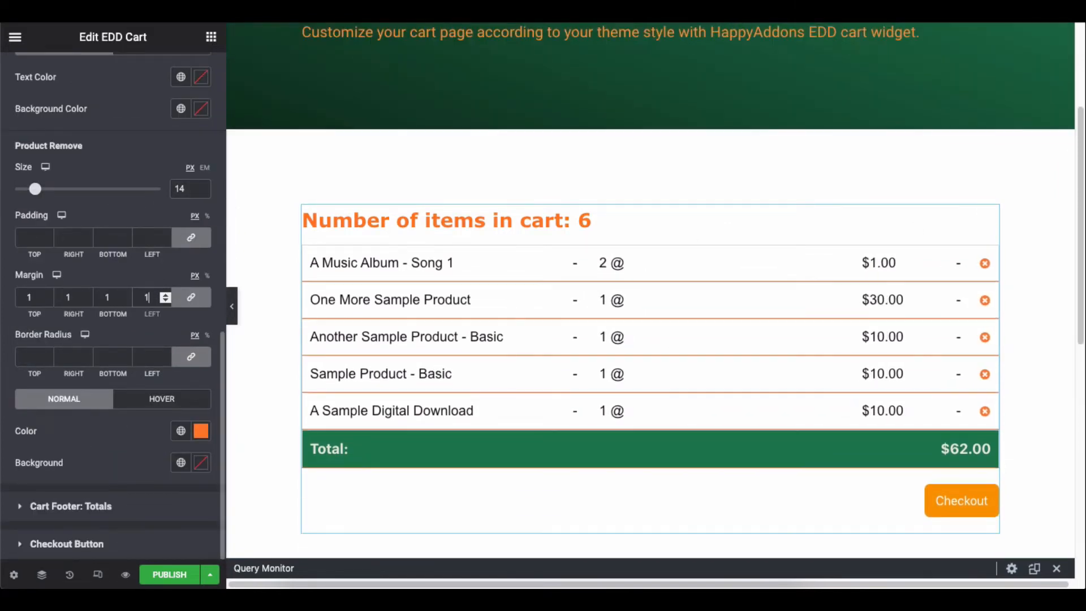
key(BackSpace)
key(BackSpace)
click(158, 355)
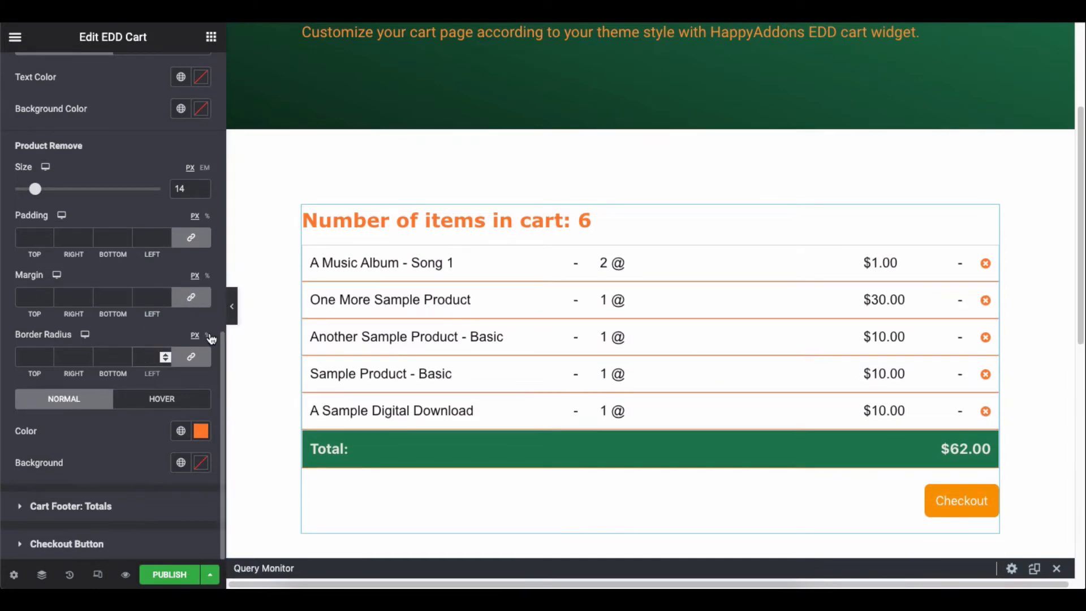
text(15)
key(BackSpace)
key(BackSpace)
Step: Set the product remove icon's hover colour to near black #110905 and collapse the cart table settings
click(141, 402)
click(63, 399)
click(201, 431)
click(180, 338)
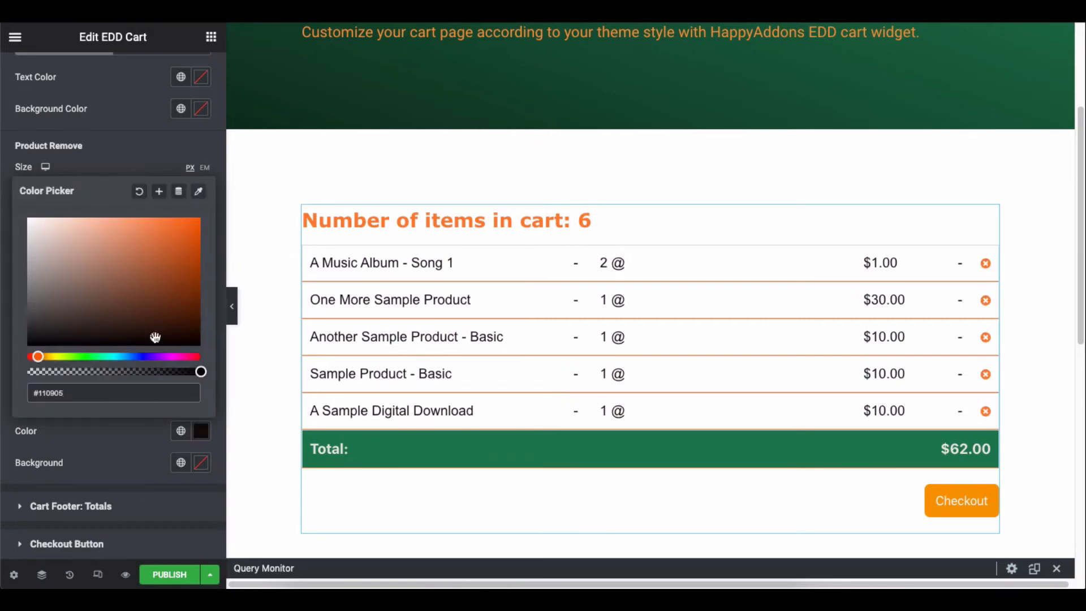
click(121, 432)
scroll(121, 431, up, 10)
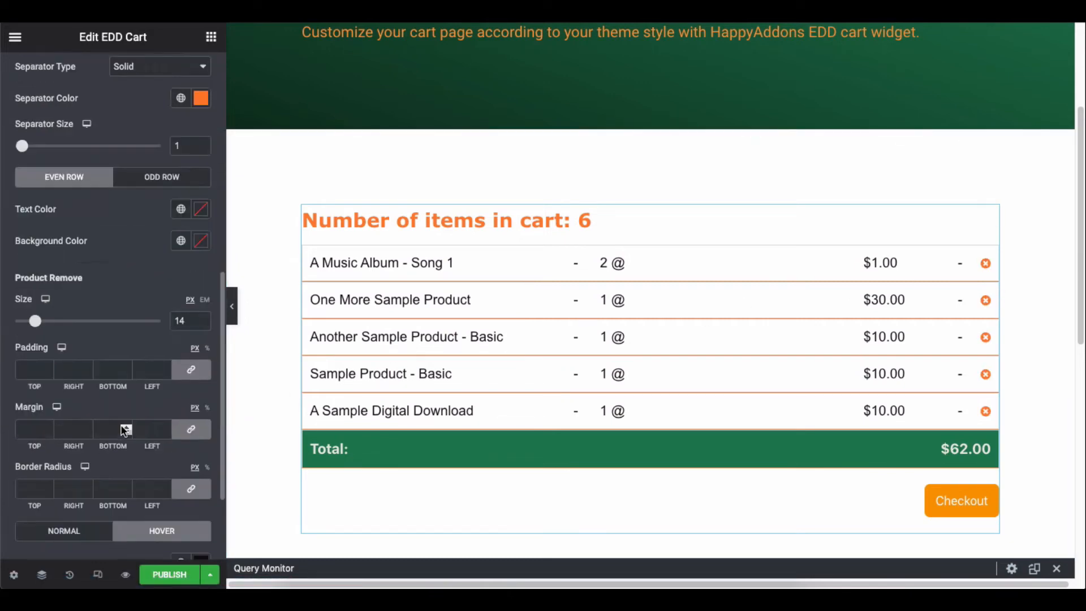
click(110, 159)
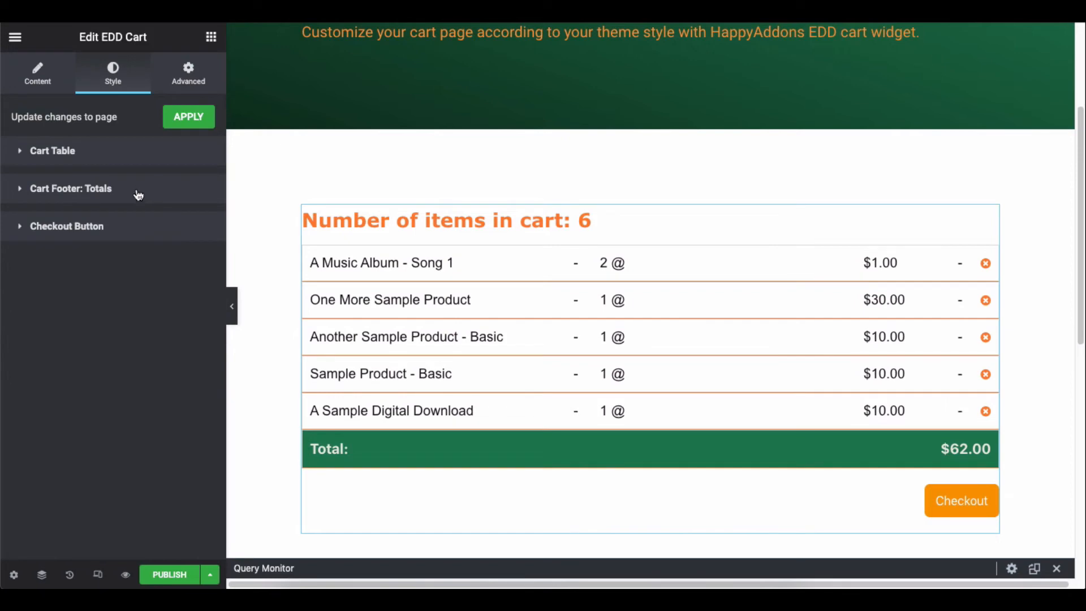
Step: Try the darker green #084A2C as the cart footer totals' background colour and restore the previous green
click(139, 195)
click(201, 225)
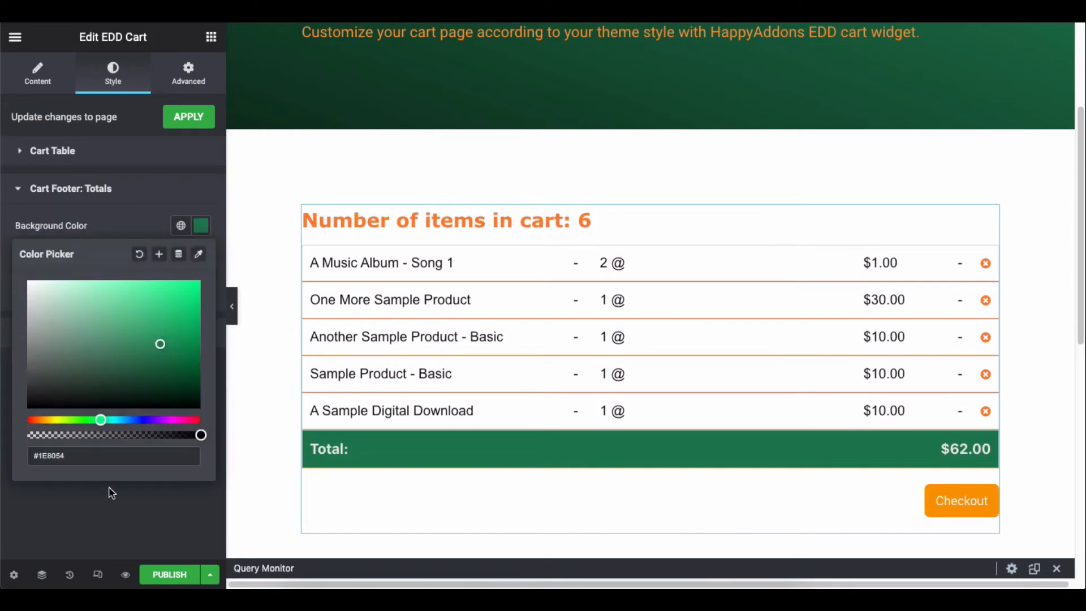
click(144, 311)
click(181, 372)
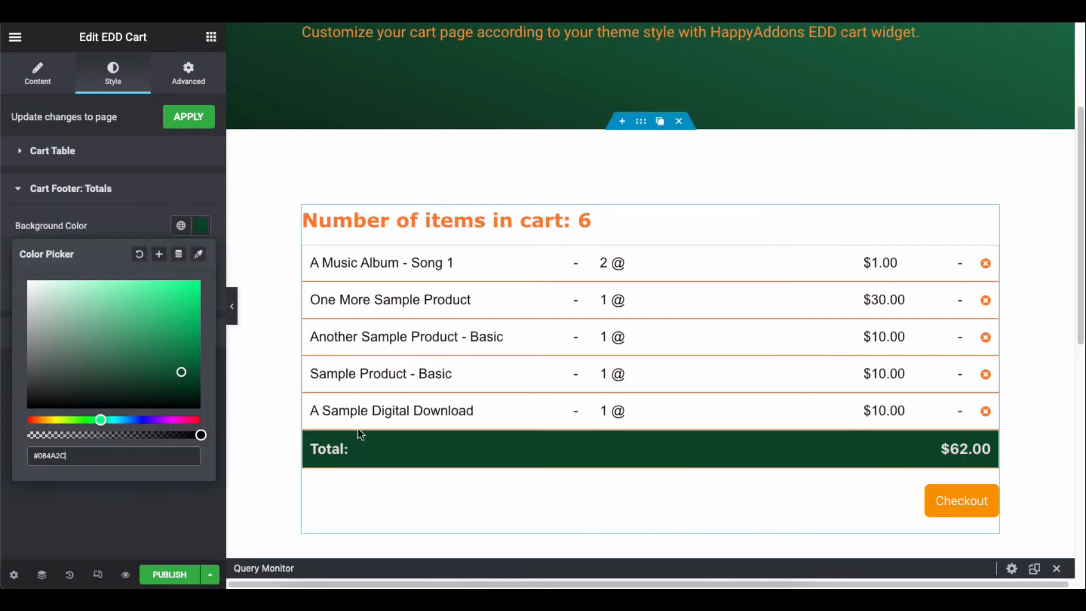
click(131, 204)
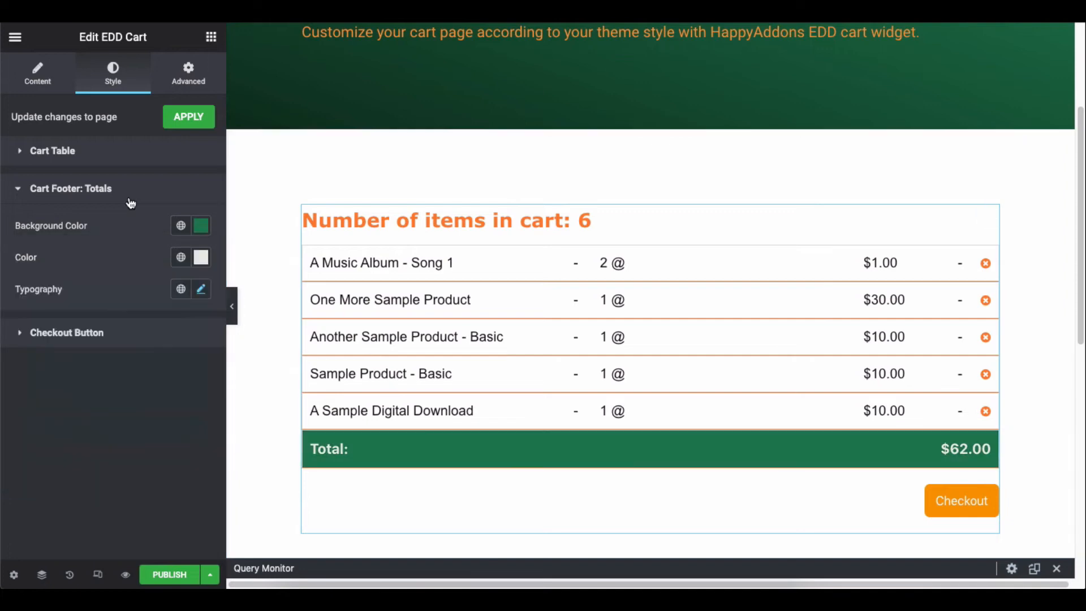
Step: Try the browns #A46B33 and #56300B for the cart footer totals' text colour and set it to white
click(201, 258)
click(147, 359)
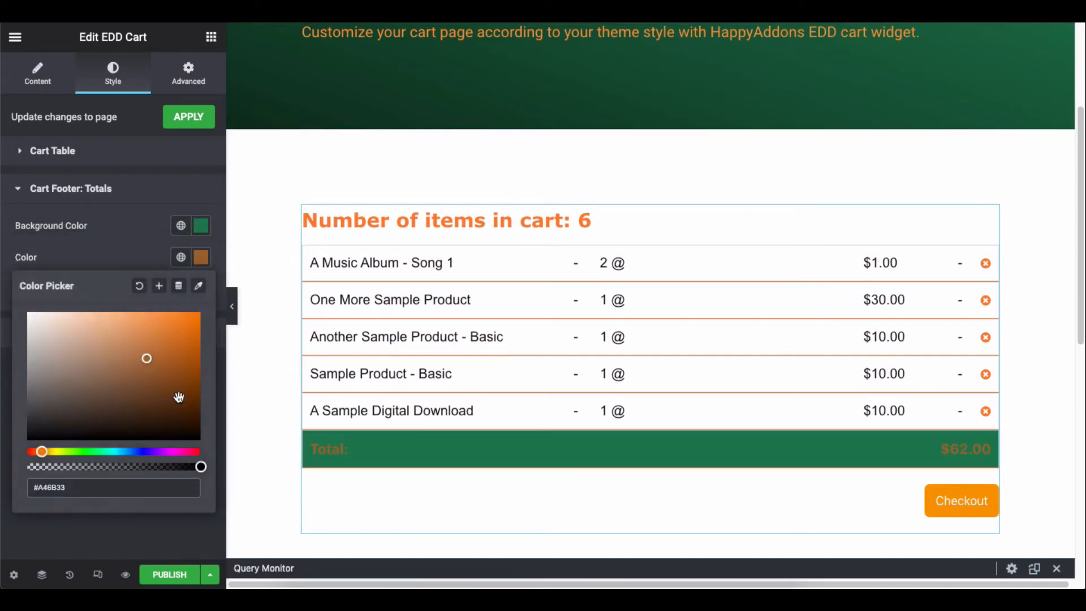
click(179, 397)
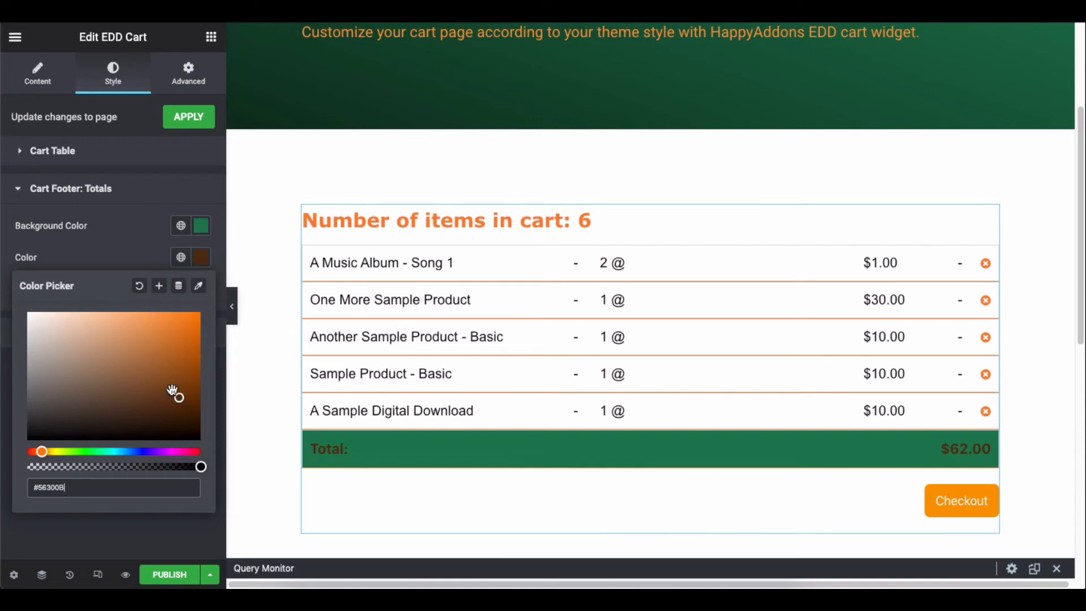
click(27, 318)
Step: Set the cart footer totals' font family to Arial and collapse the footer settings
click(202, 290)
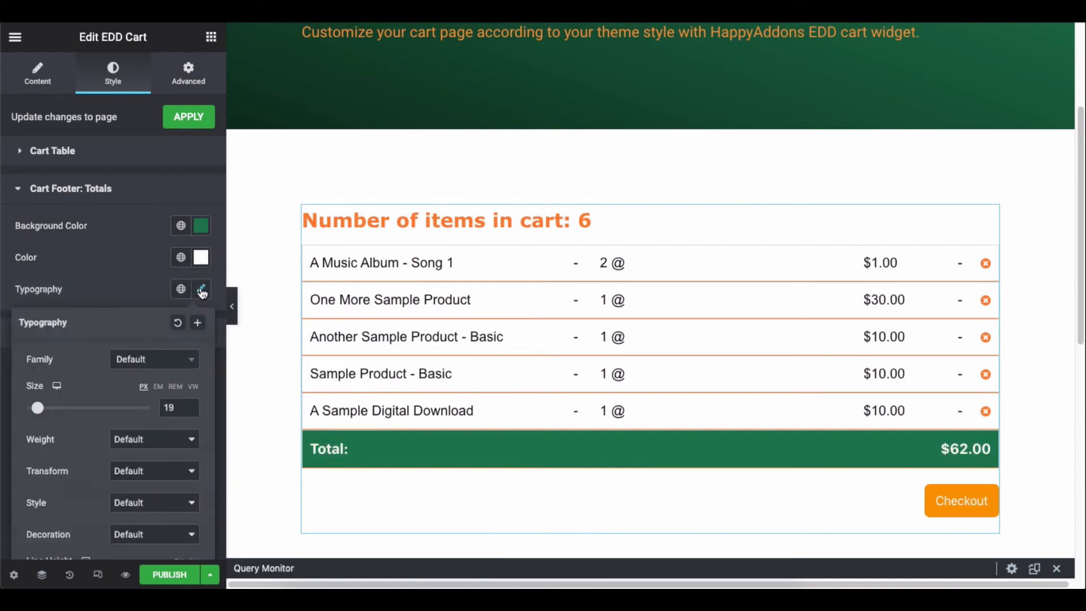
click(147, 360)
click(128, 439)
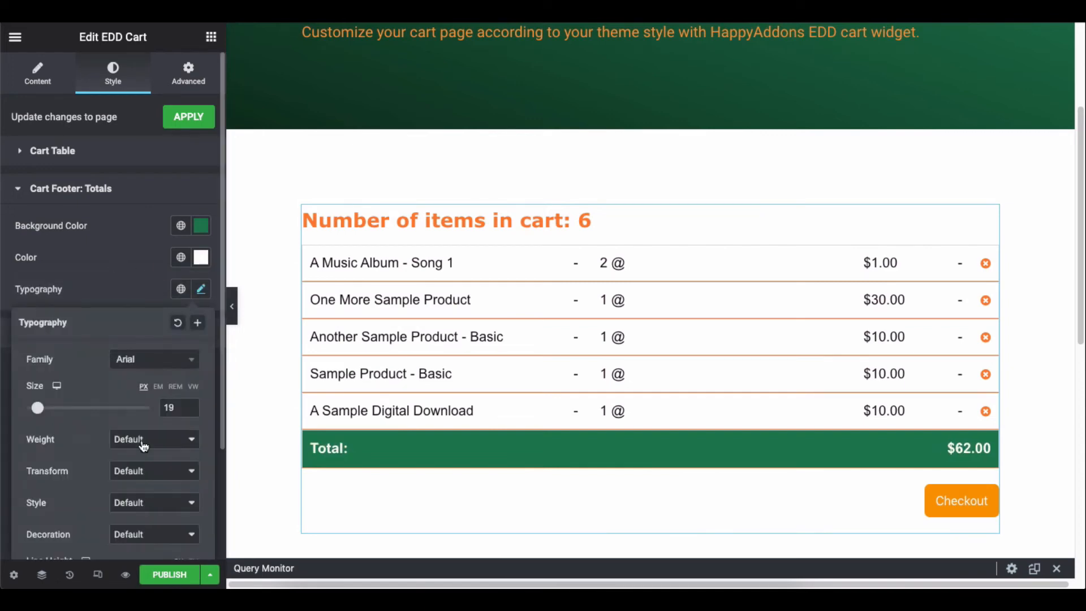
click(233, 424)
click(141, 195)
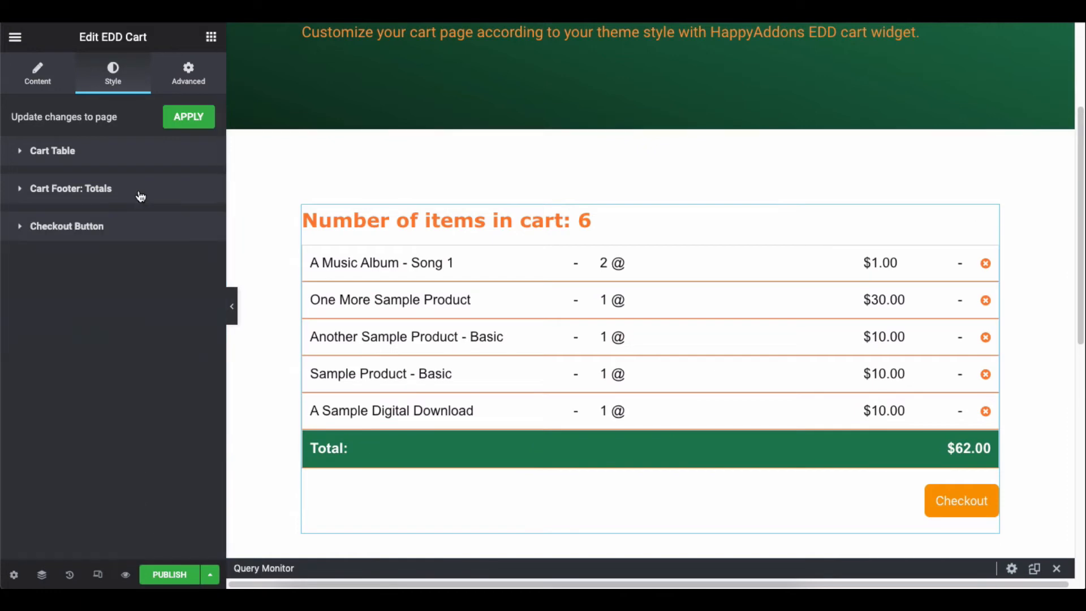
Step: Set the Checkout button's font family to Arial
click(136, 231)
scroll(136, 231, down, 2)
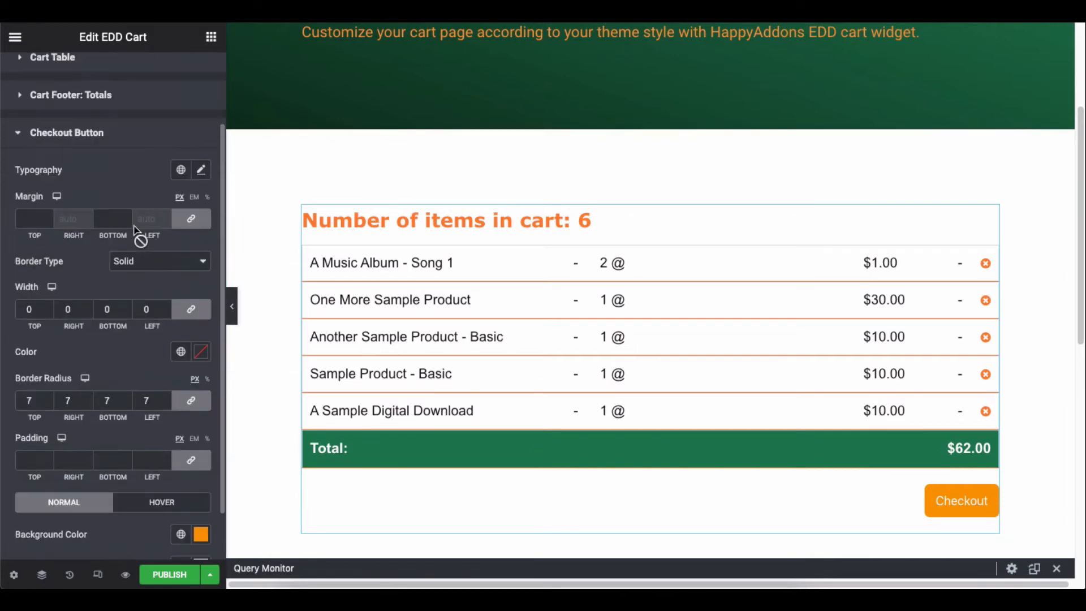
click(203, 170)
click(136, 243)
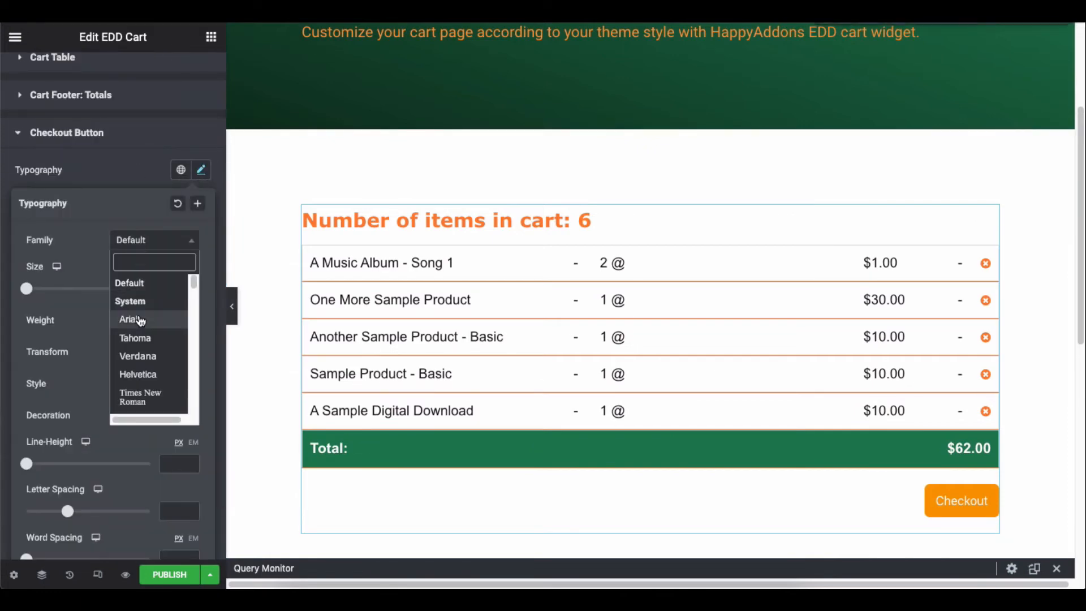
click(133, 318)
click(120, 171)
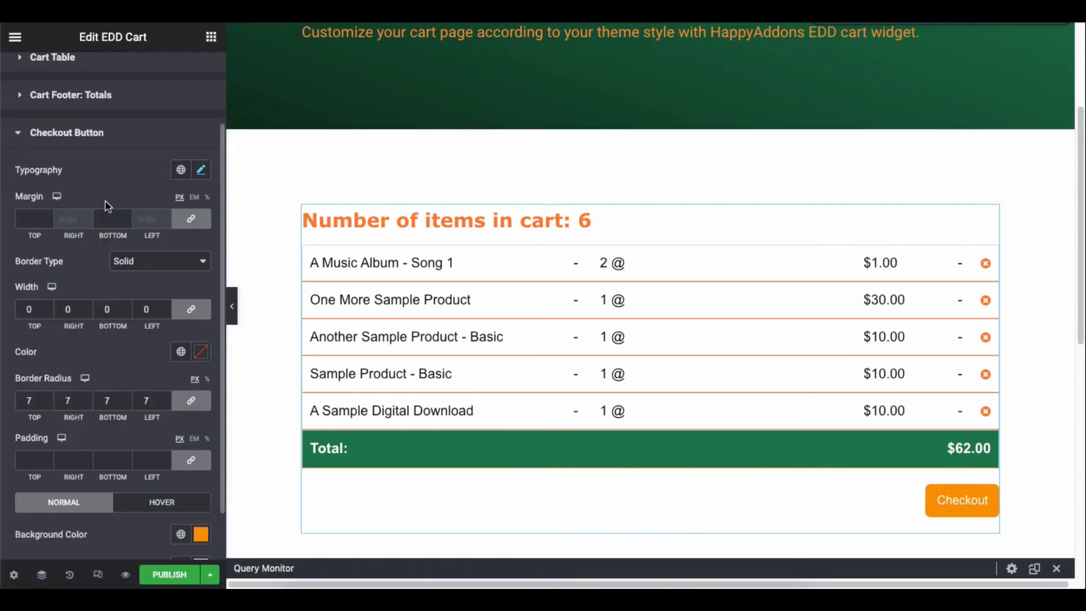
Step: Try a 2 px border width and a border colour on the Checkout button, clear both, and set its border radius to 8 px
click(149, 262)
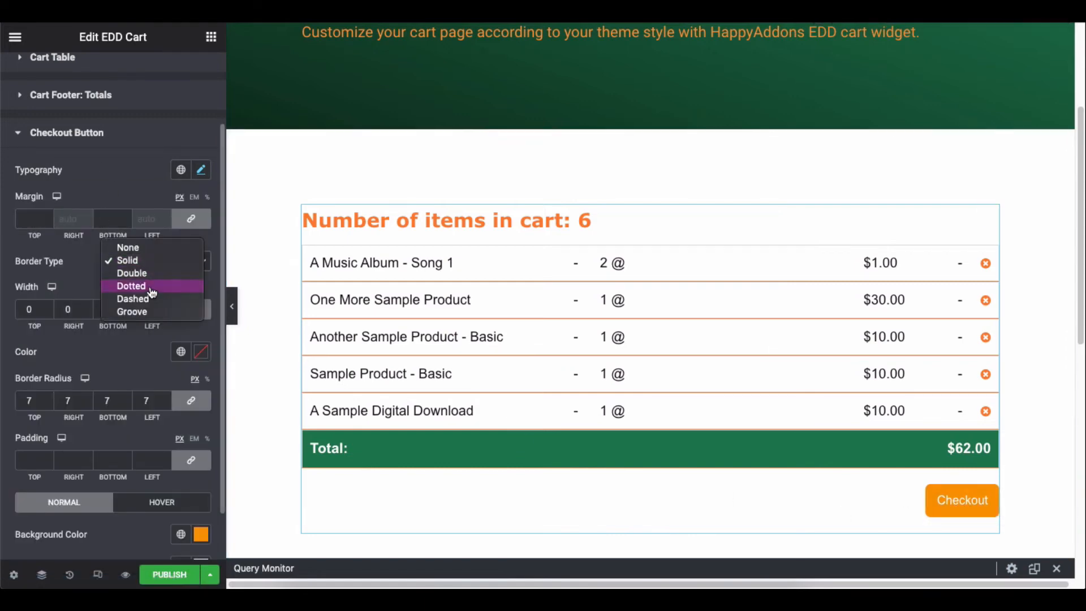
click(148, 262)
click(152, 310)
key(BackSpace)
text(2)
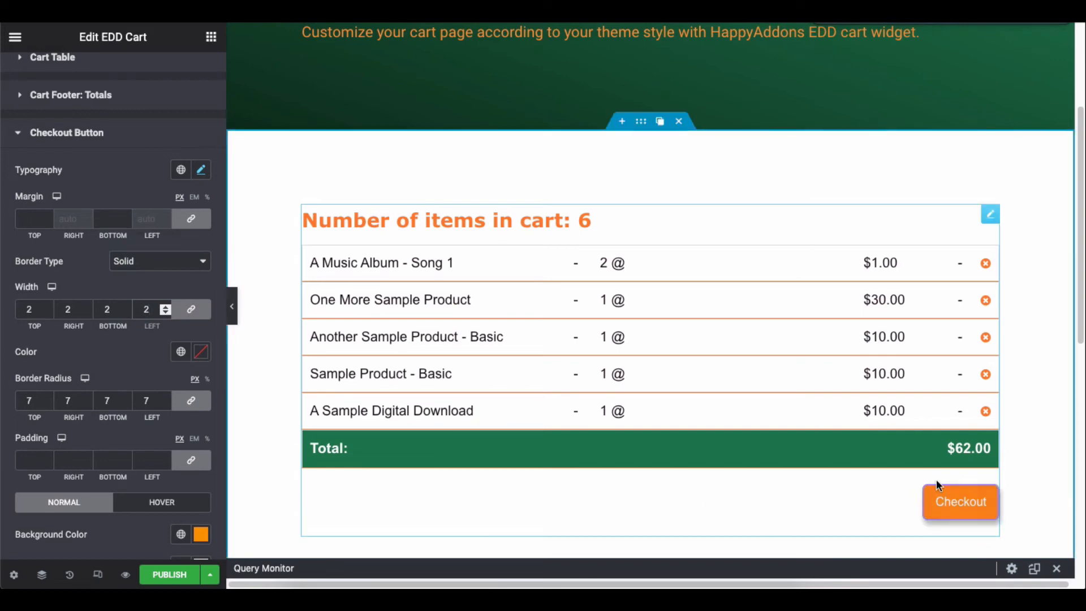
click(202, 359)
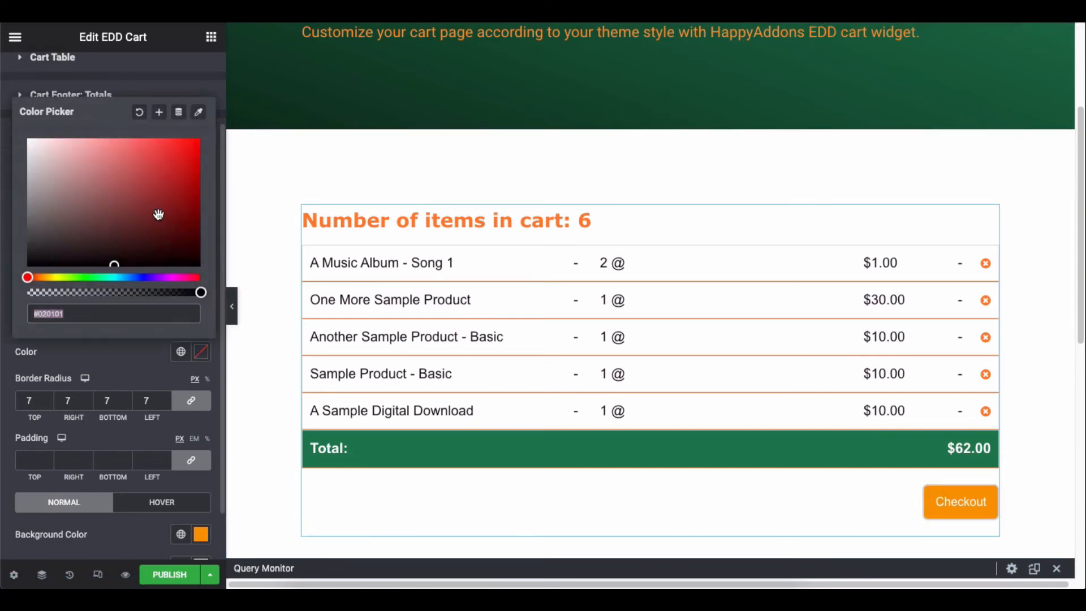
click(155, 201)
click(139, 112)
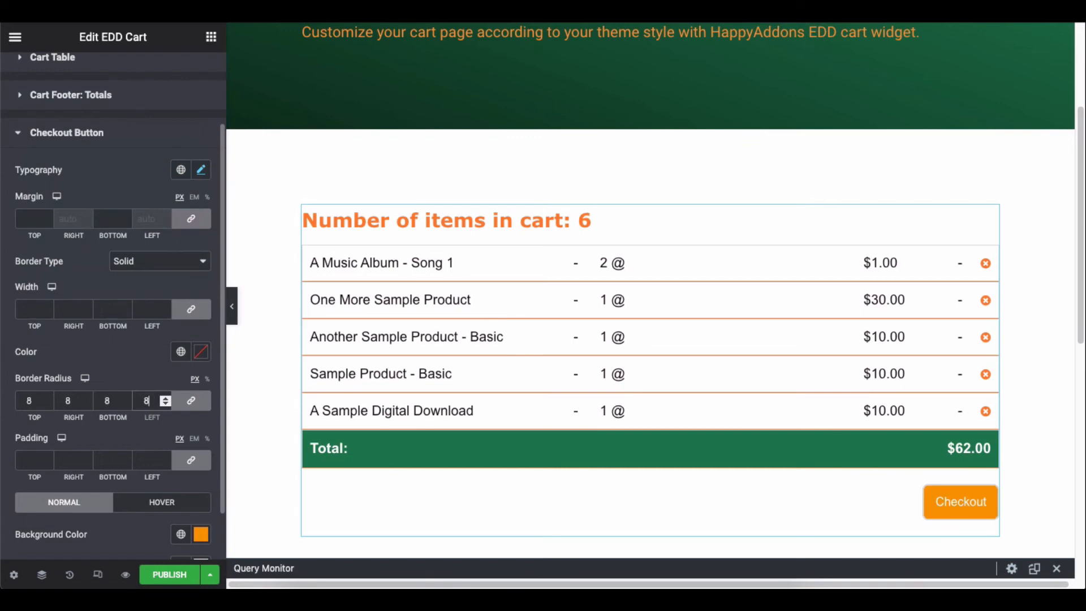
Step: Try 8 px padding and the brown #835A14 background on the Checkout button, clearing the padding and restoring the orange background
scroll(150, 431, down, 1)
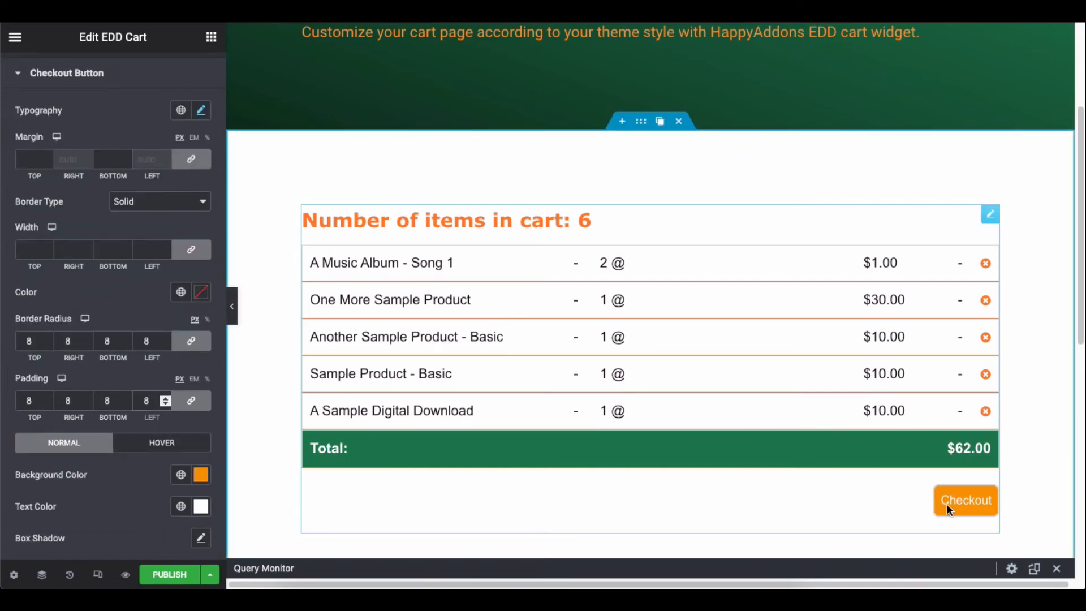
key(BackSpace)
click(201, 477)
key(super+c)
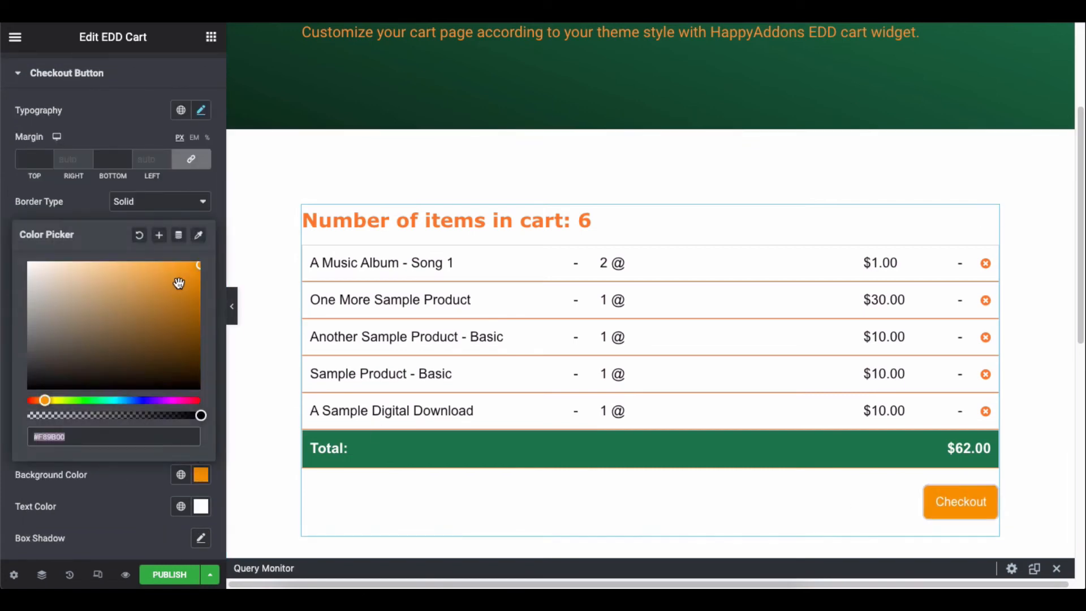
click(175, 324)
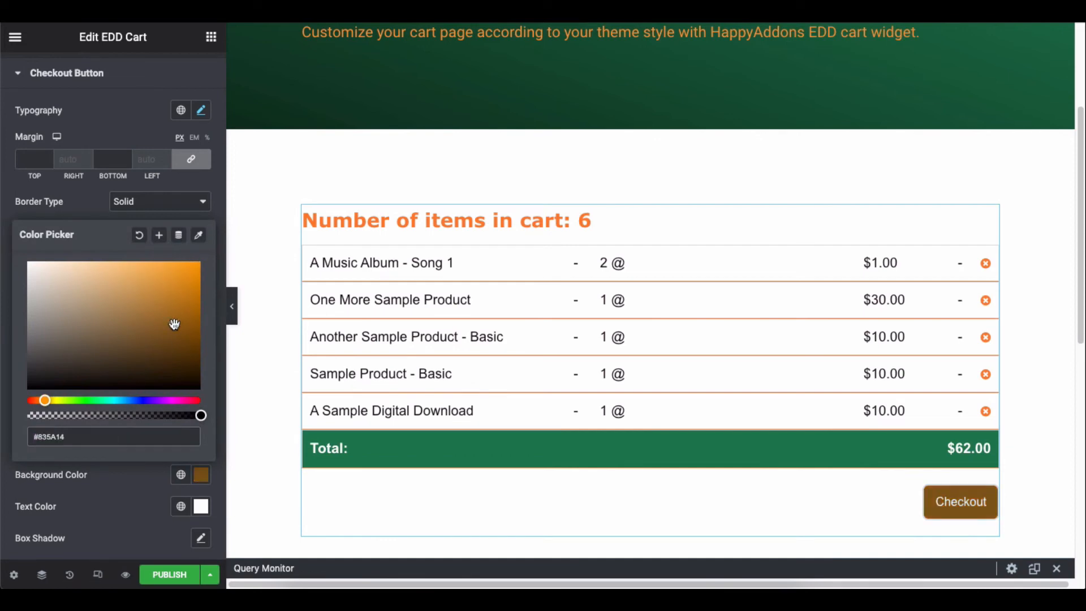
triple_click(100, 435)
key(super+v)
click(102, 468)
Step: Set the Checkout button's text colour to black and try a near-black background colour for its hover state
click(200, 510)
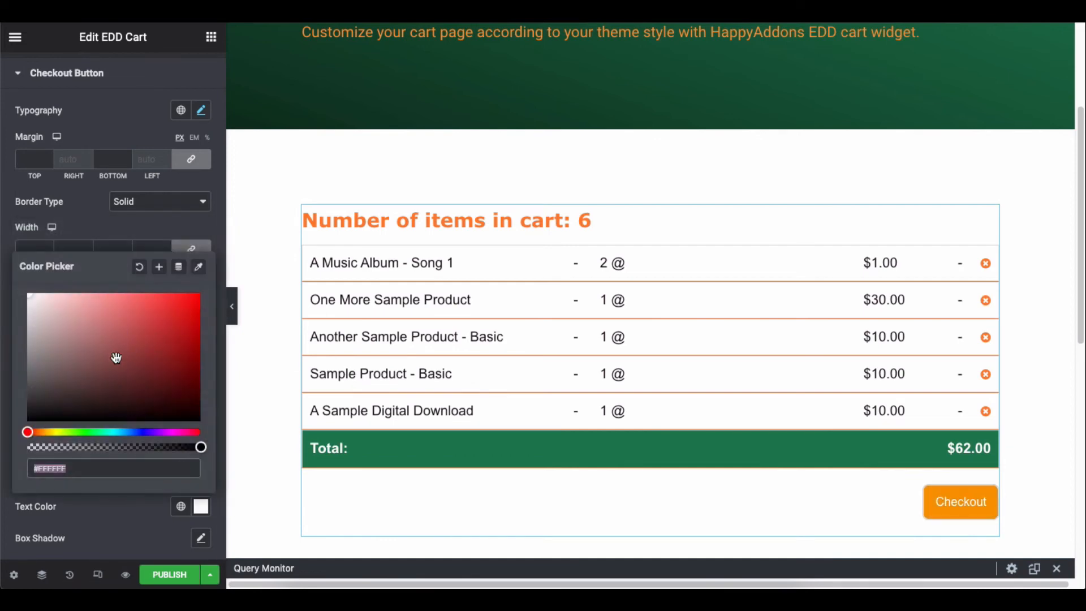
click(129, 506)
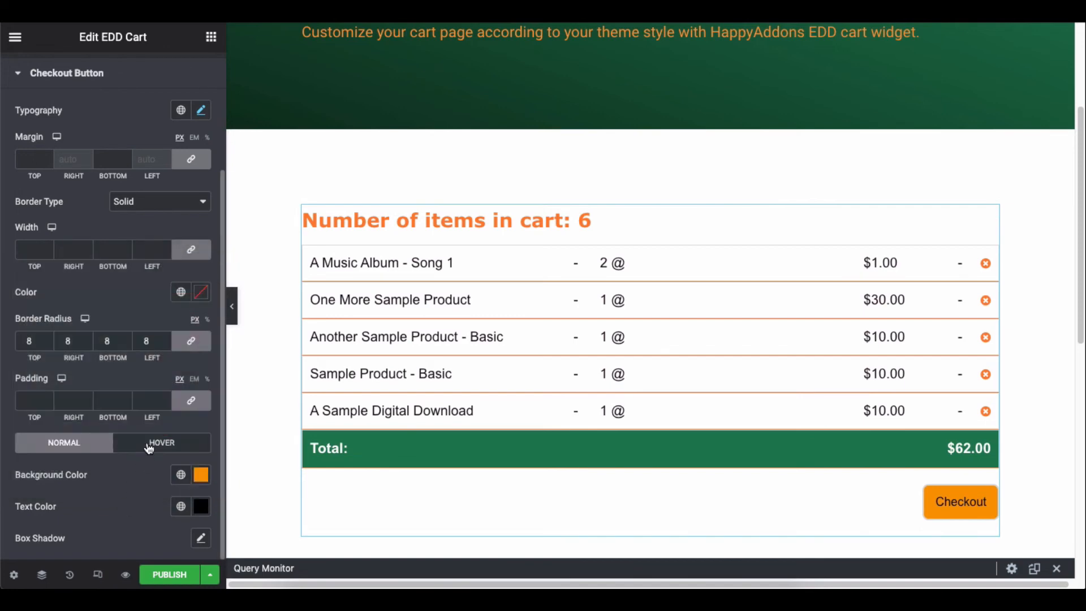
click(150, 443)
click(201, 474)
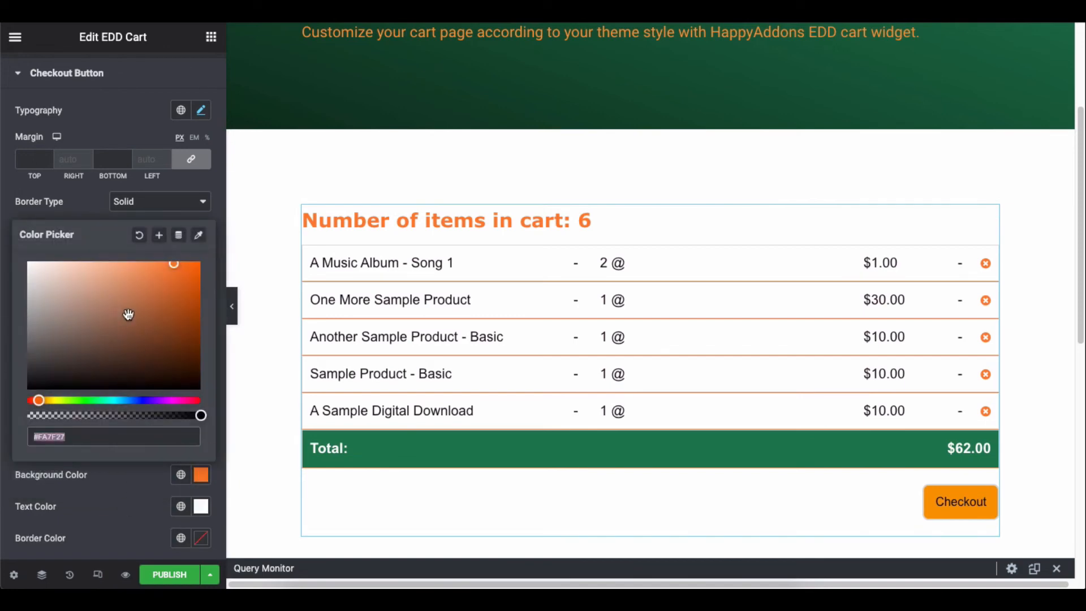
click(154, 482)
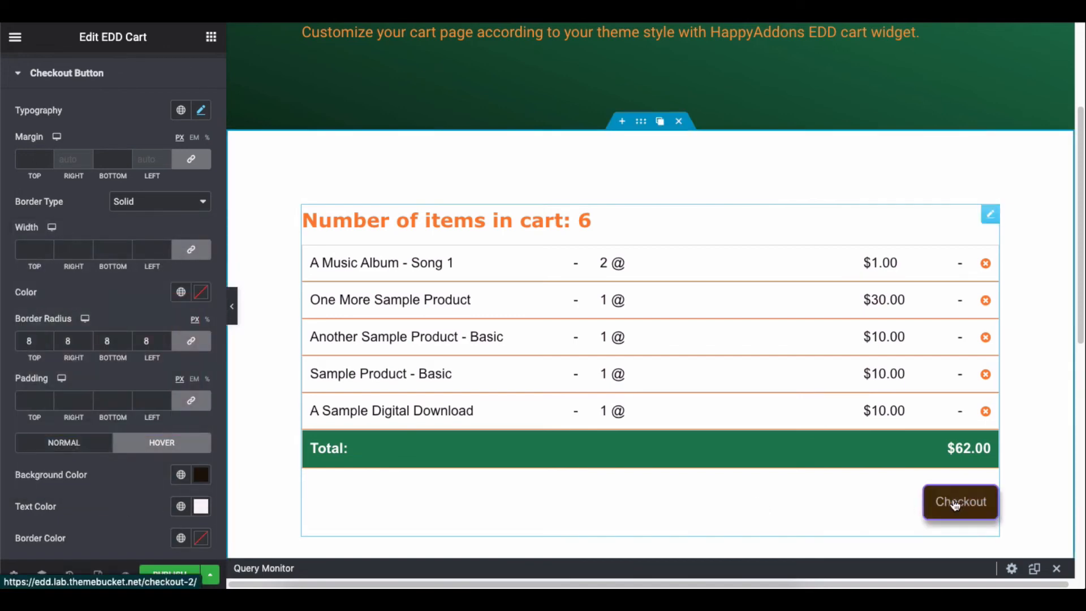
click(201, 474)
click(159, 475)
Step: Apply the default outline box shadow with a blur of 10 to the Checkout button's normal state
click(75, 445)
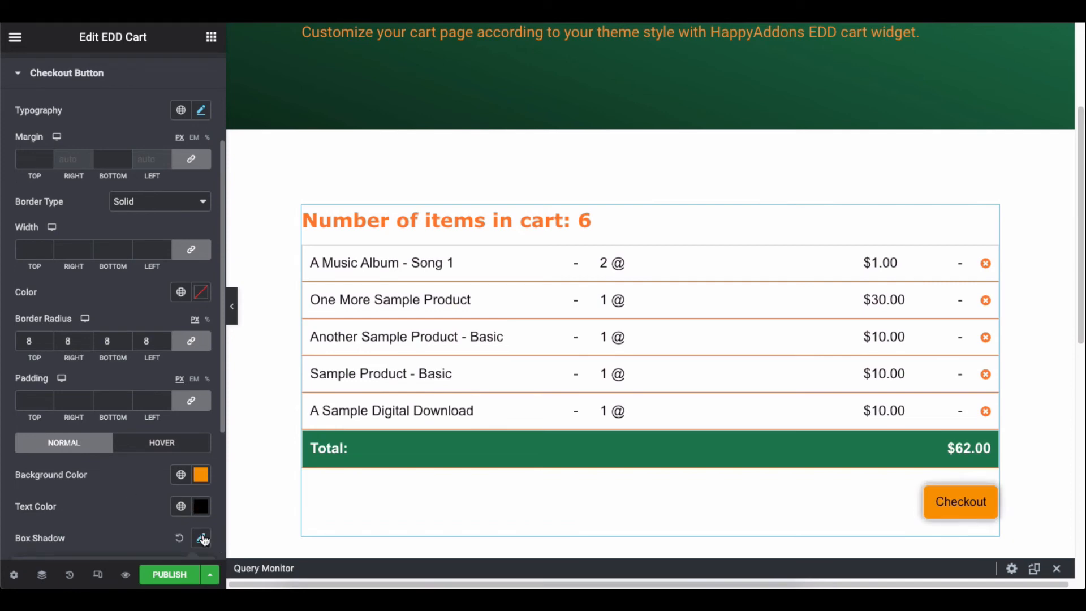
click(201, 538)
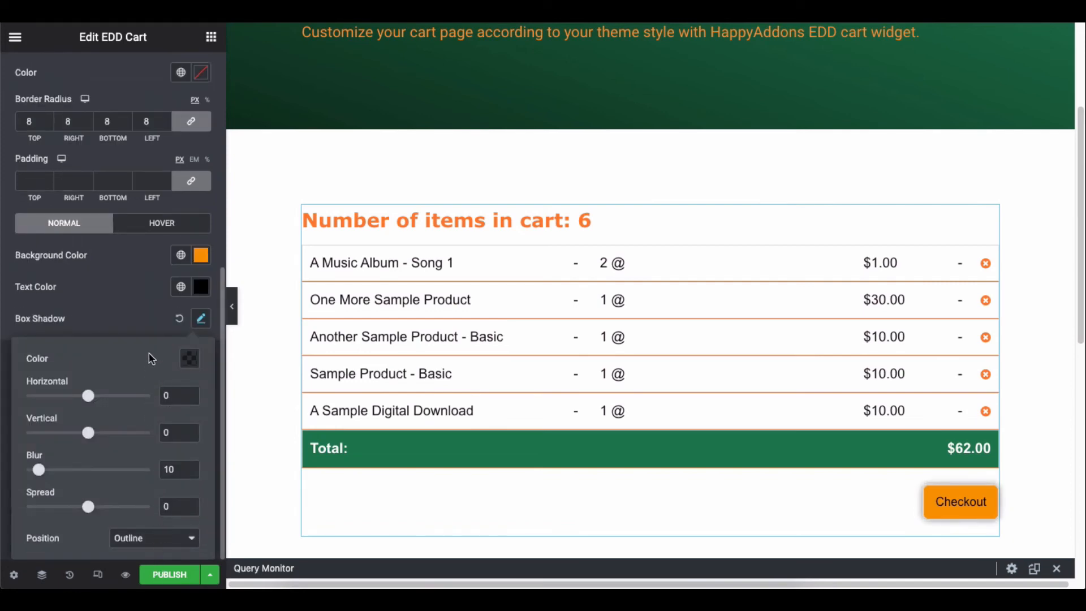
click(152, 319)
scroll(149, 328, up, 6)
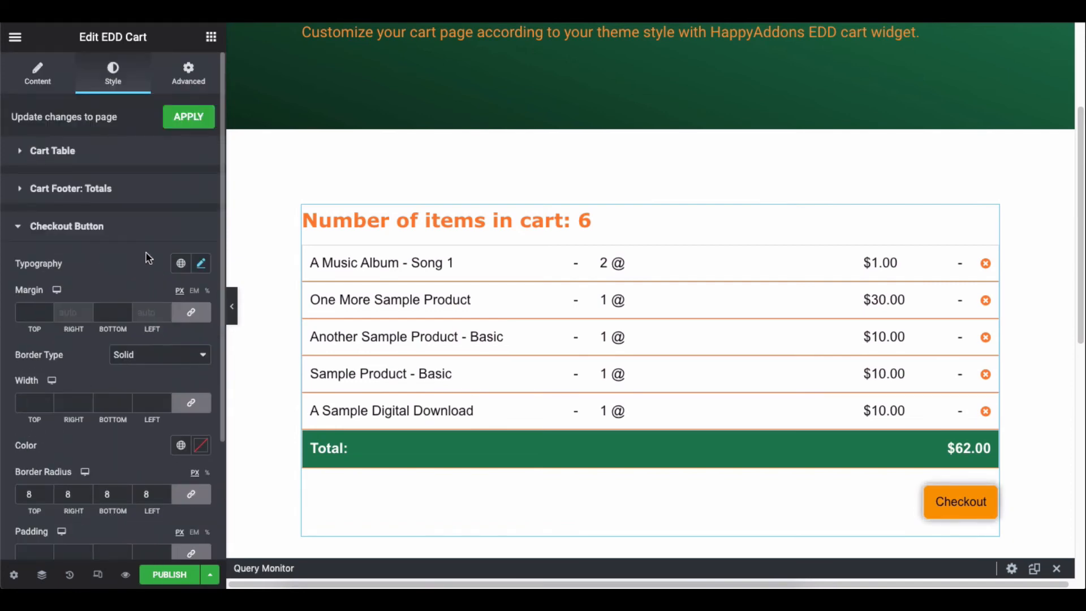
click(148, 235)
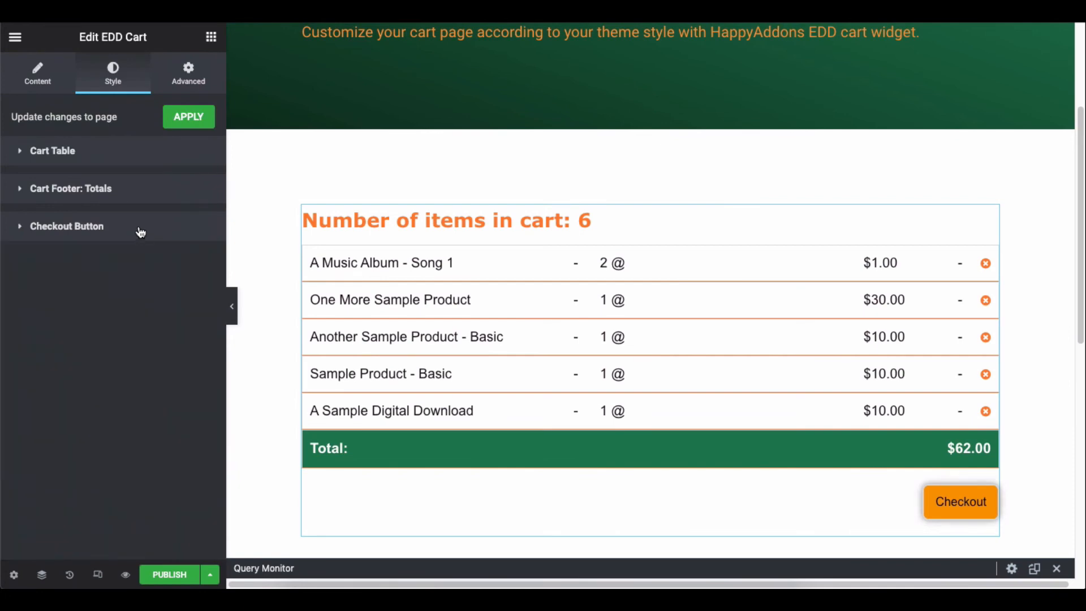
Step: Look over the cart widget's advanced layout options, its general content settings and the styled cart on the page
click(189, 75)
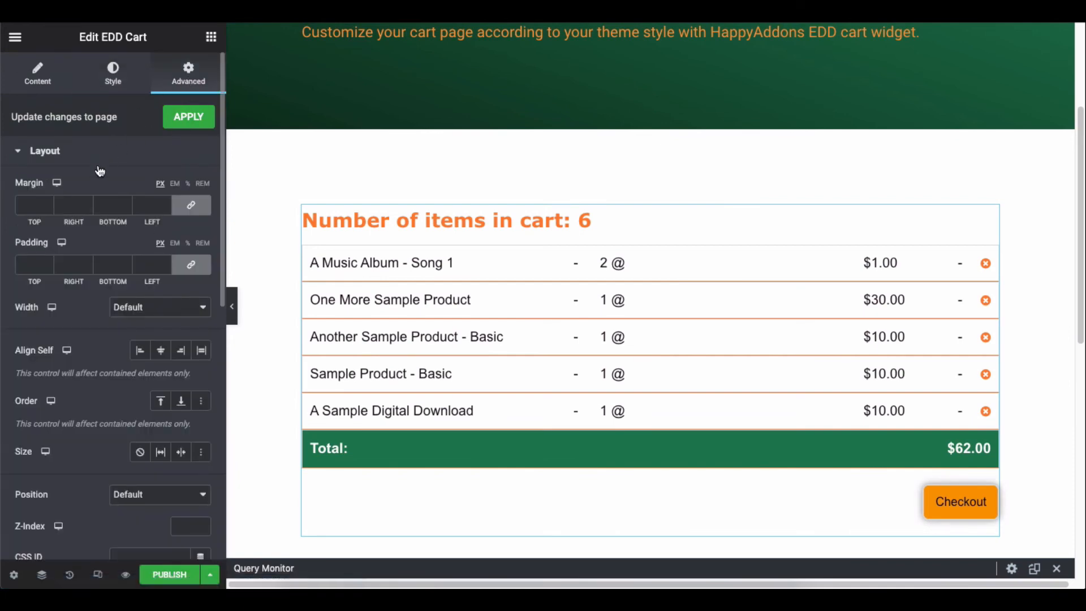
scroll(79, 319, down, 2)
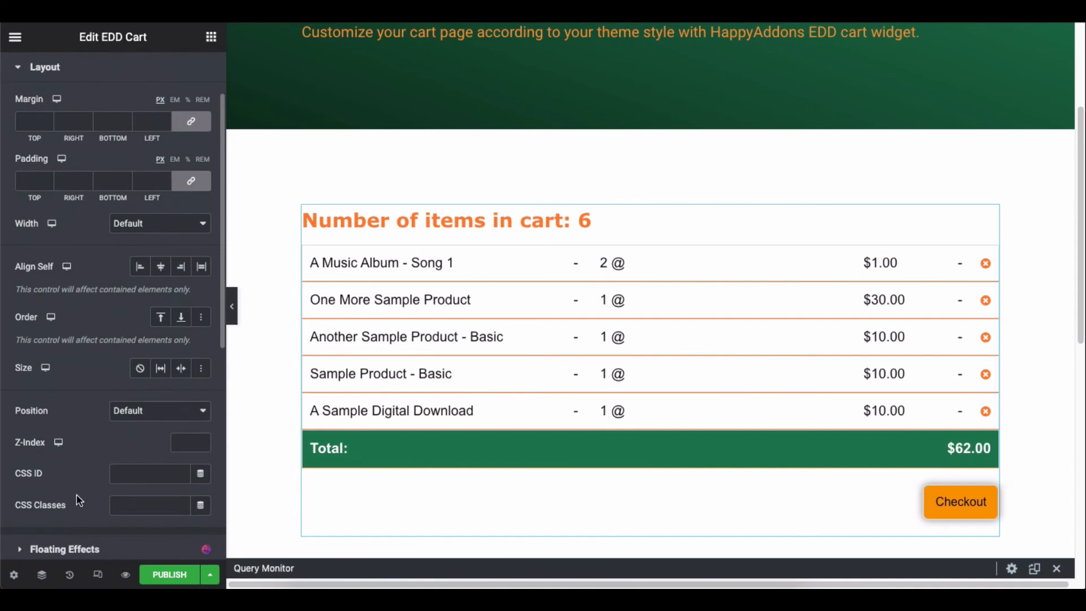
scroll(96, 369, up, 2)
click(101, 152)
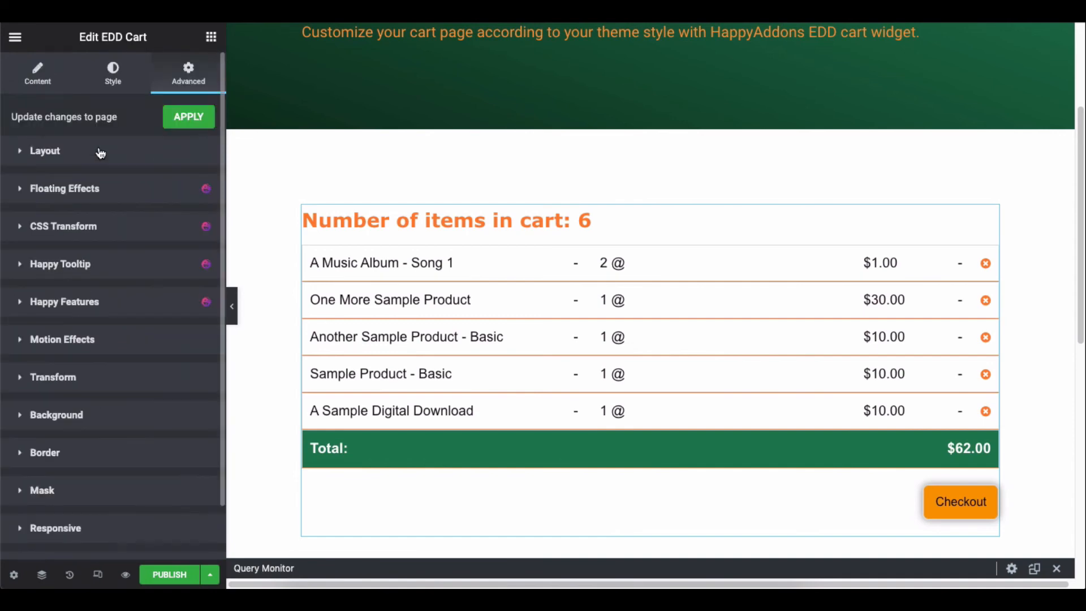
click(38, 85)
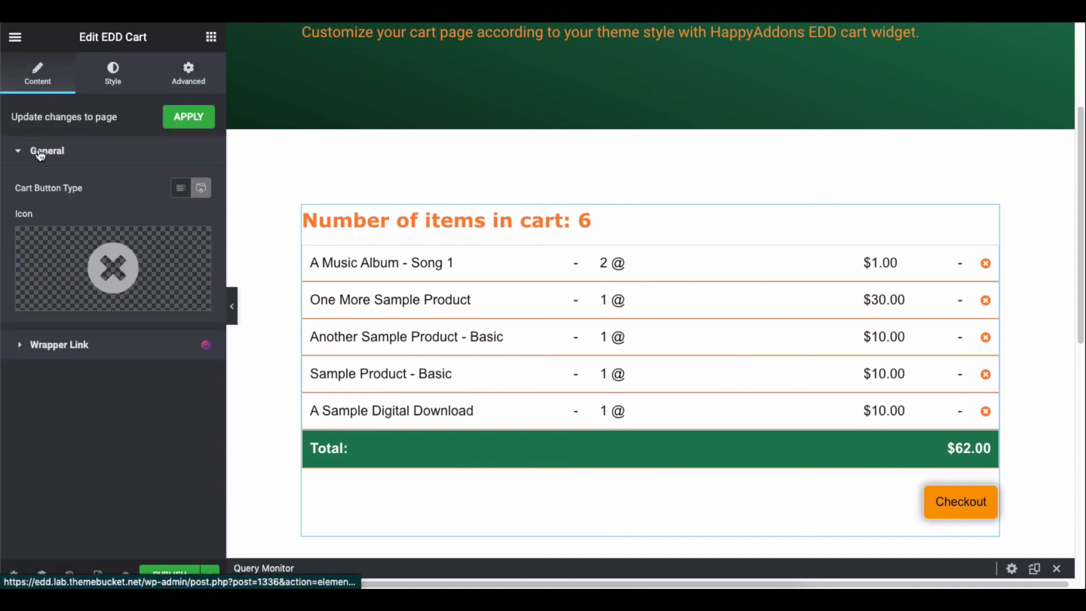
click(41, 153)
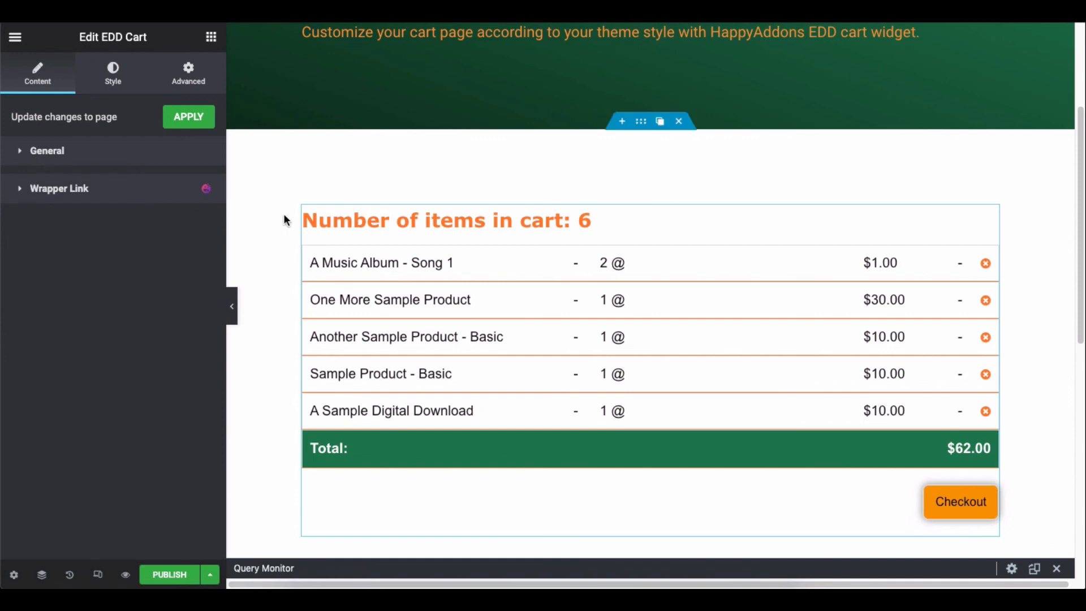
scroll(1046, 229, down, 2)
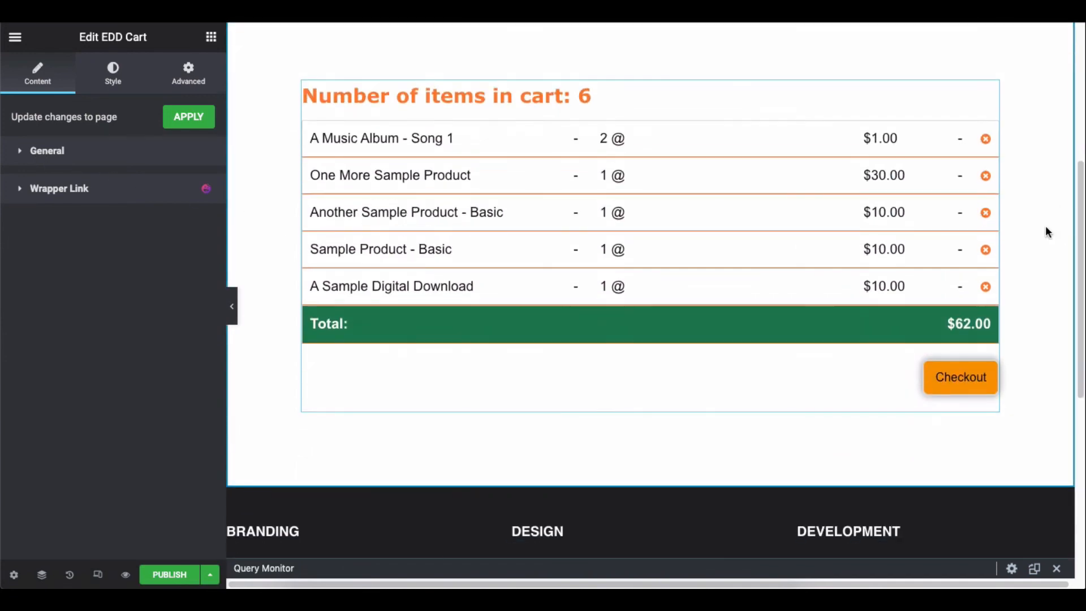
scroll(1044, 226, up, 2)
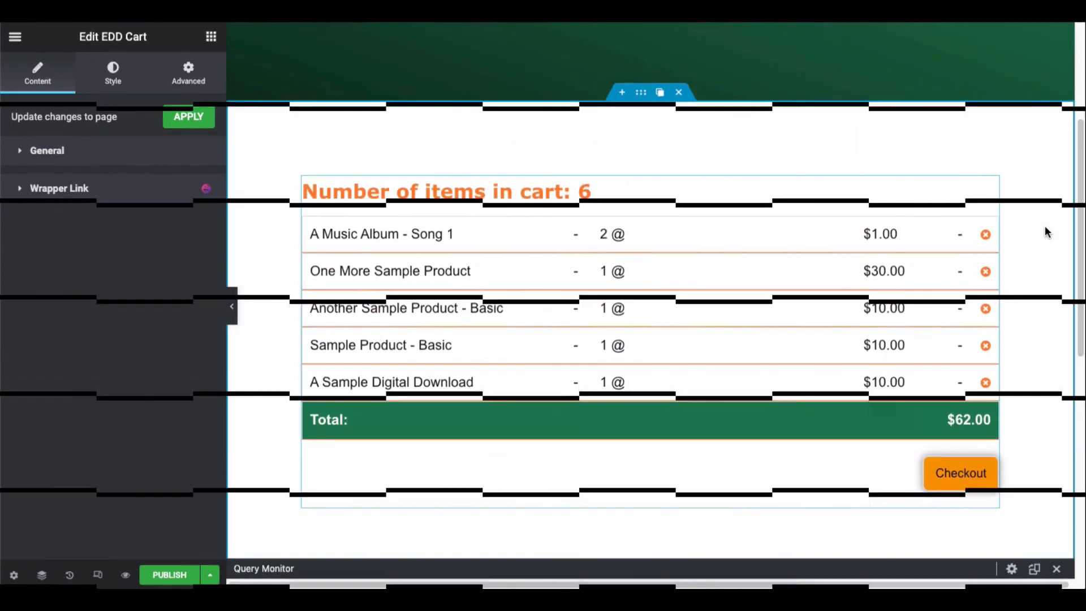